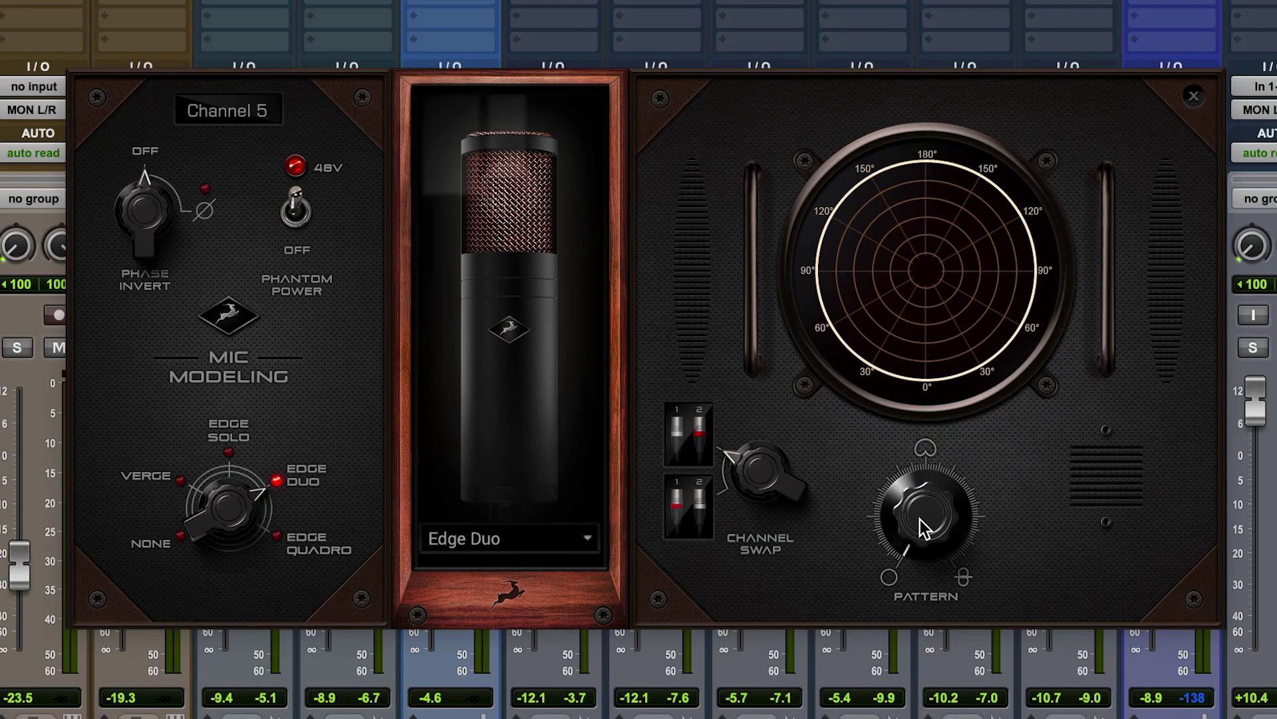
Step: Switch the mic polar pattern to figure-8, then return it to omni
{"action": "left_click_drag", "start_coordinate": [920, 518], "coordinate": [929, 392]}
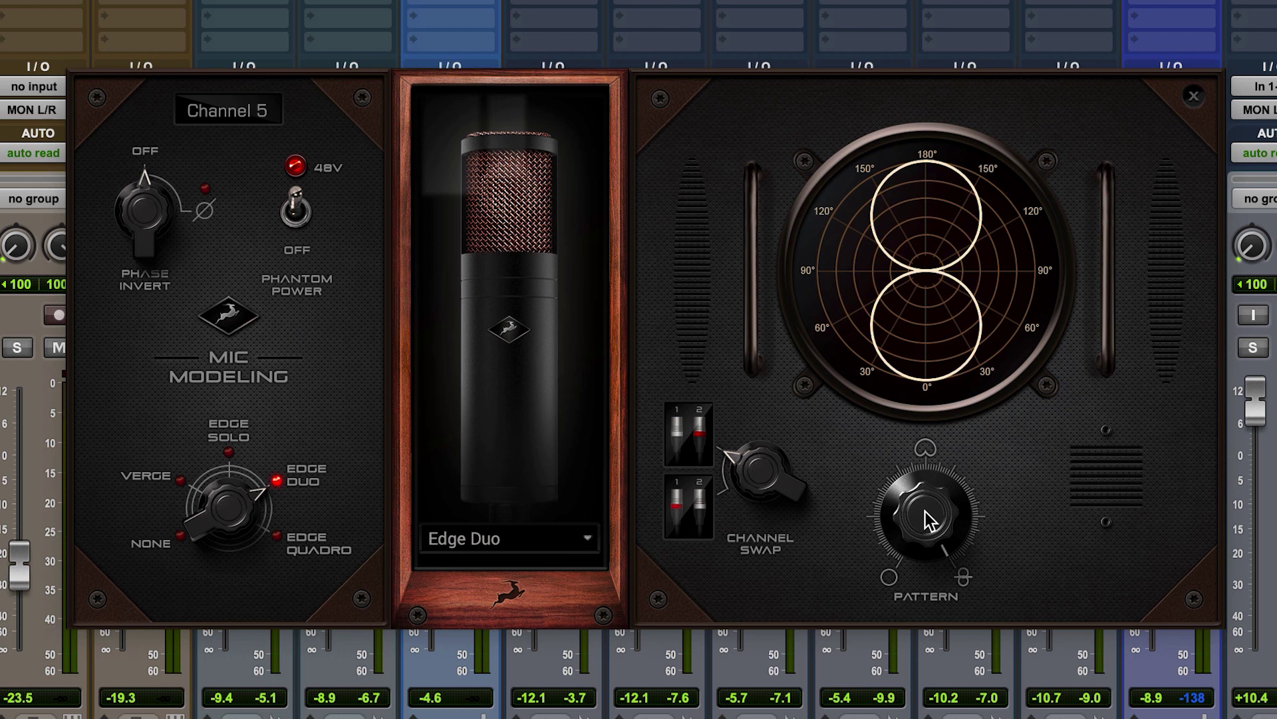
{"action": "left_click_drag", "start_coordinate": [930, 520], "coordinate": [930, 599]}
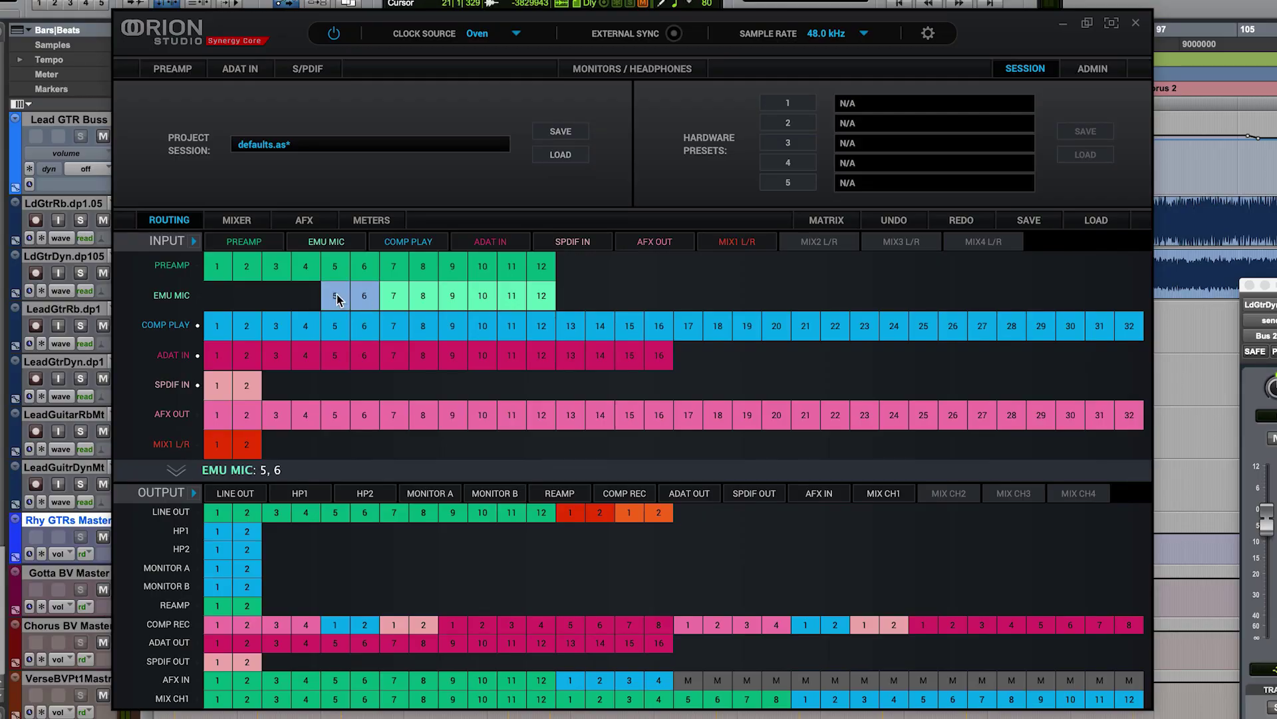
Step: Route EMU MIC 5–6 into AFX IN 1–2, send AFX OUT 1–2 to COMP REC 1–2, and select COMP PLAY 1–2
{"action": "left_click_drag", "start_coordinate": [246, 519], "coordinate": [214, 680]}
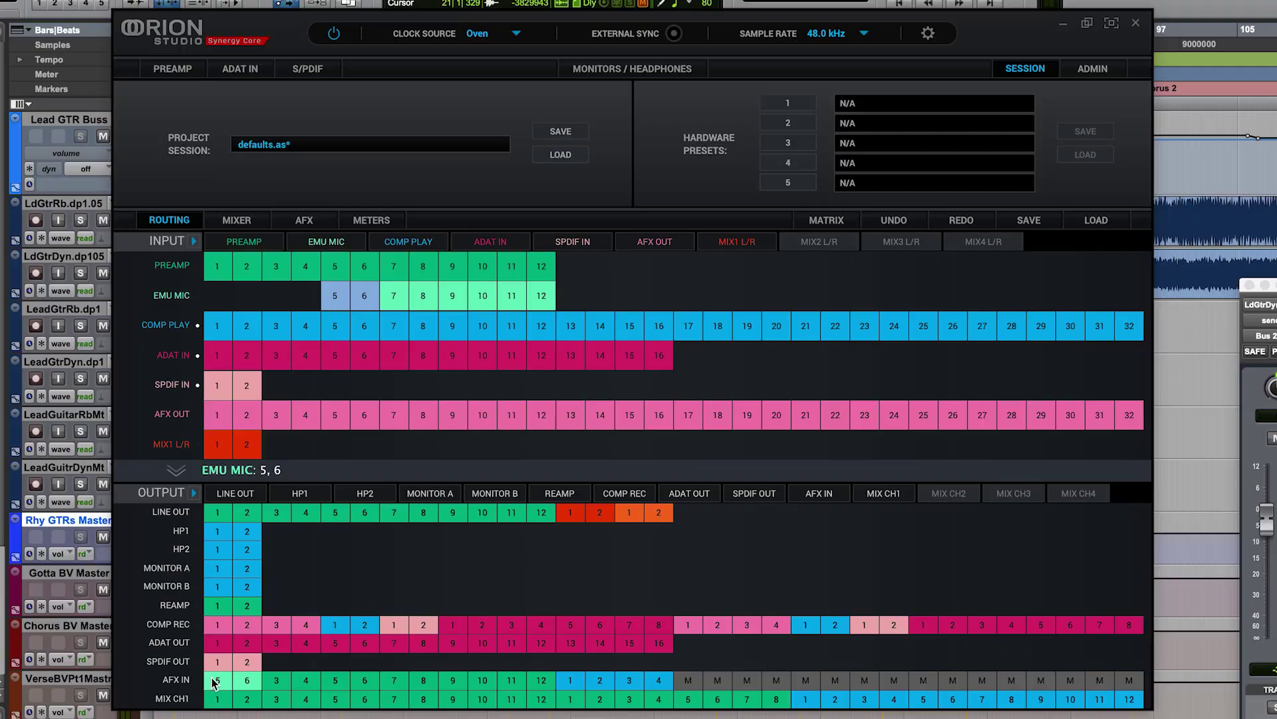
{"action": "left_click", "coordinate": [214, 416]}
{"action": "left_click", "coordinate": [246, 416]}
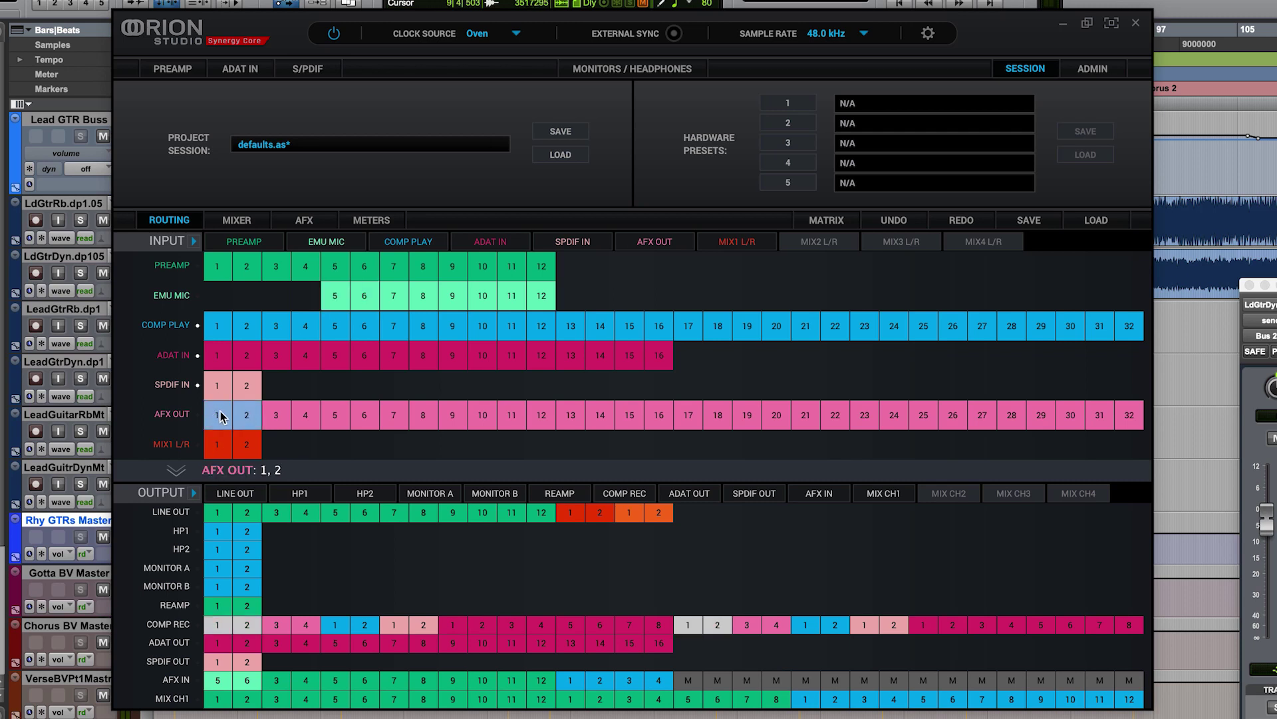
{"action": "left_click", "coordinate": [216, 626]}
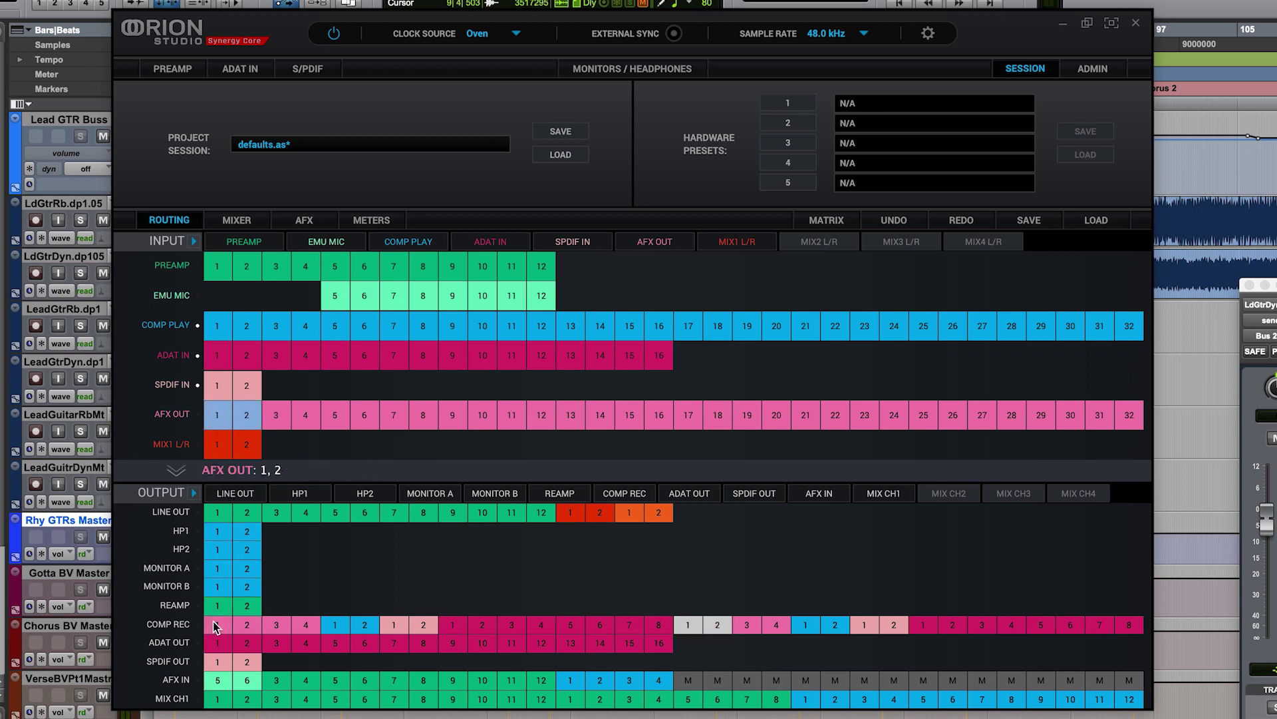
{"action": "left_click", "coordinate": [221, 326]}
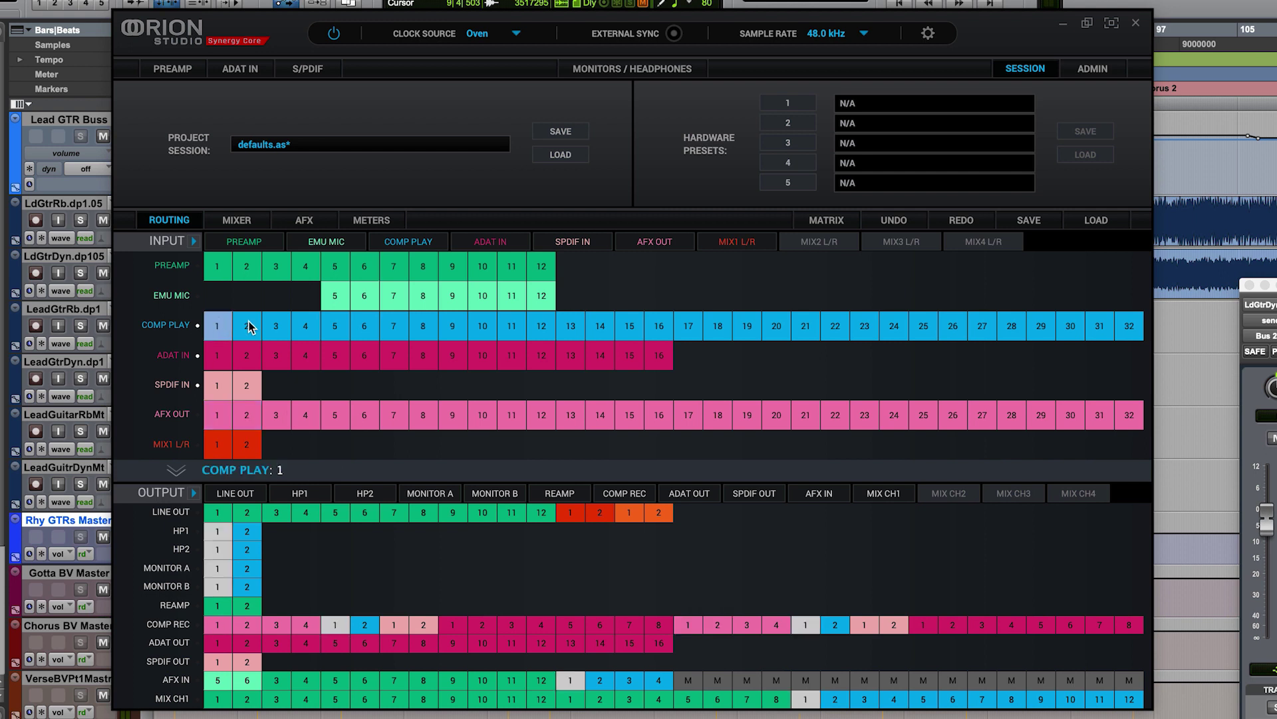
{"action": "left_click", "coordinate": [249, 326]}
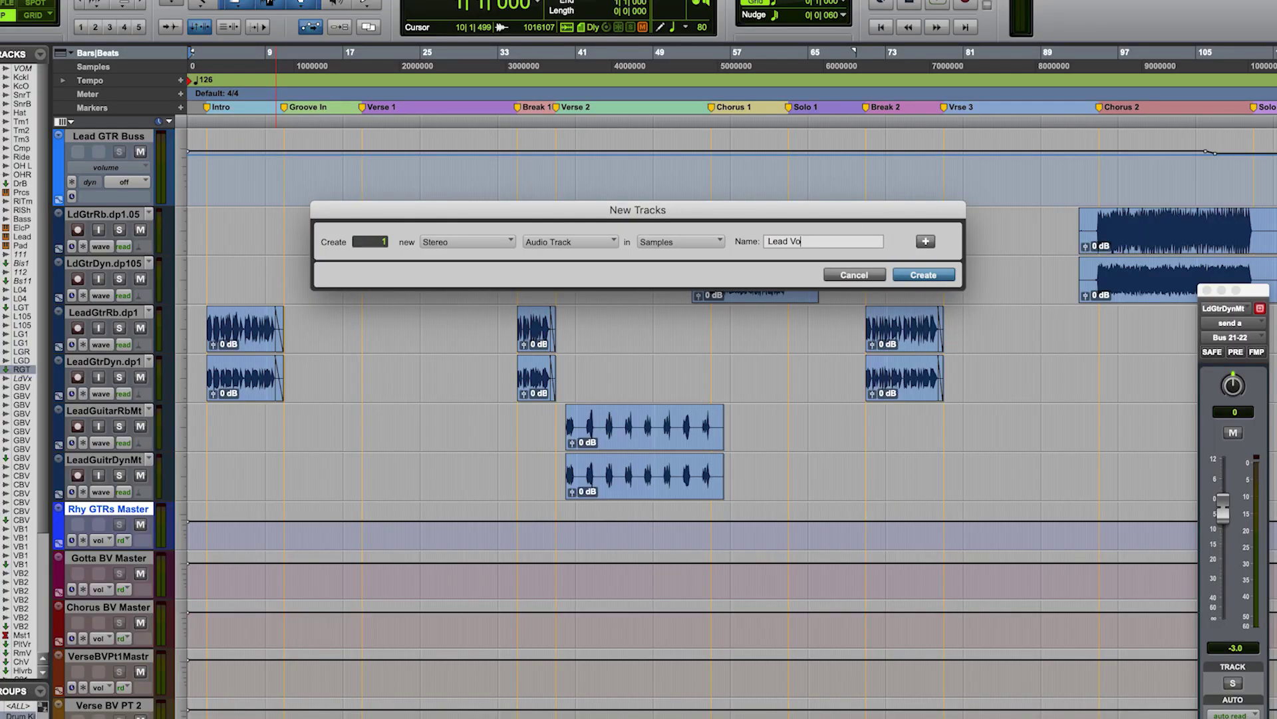
Step: Create the Lead Vox stereo track and assign Lead Vox 1's output in the mixer
{"action": "left_click", "coordinate": [940, 275]}
{"action": "key", "text": "super+equal"}
{"action": "left_click", "coordinate": [805, 191]}
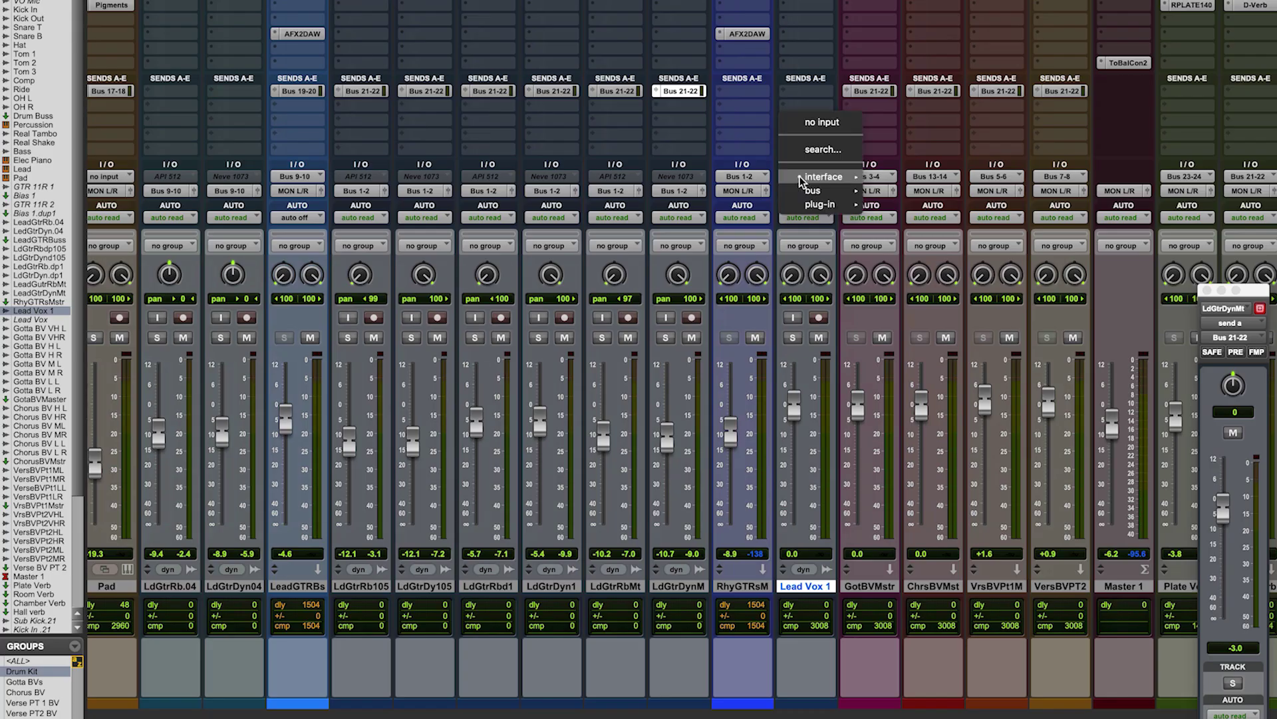
{"action": "mouse_move", "coordinate": [807, 191]}
{"action": "left_click", "coordinate": [932, 167]}
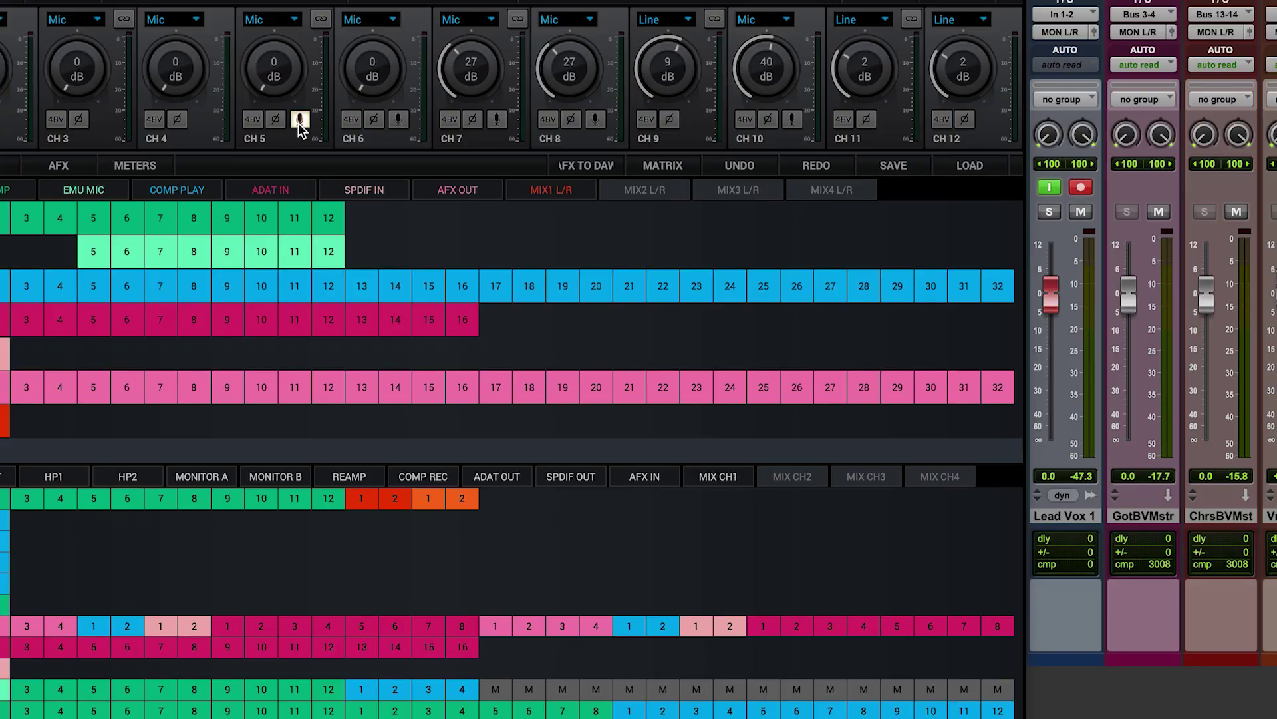
Step: Set Channel 5 mic modeling to Edge Duo and bring the linked CH 5/6 gain to 28 dB
{"action": "left_click", "coordinate": [299, 121]}
{"action": "left_click", "coordinate": [507, 616]}
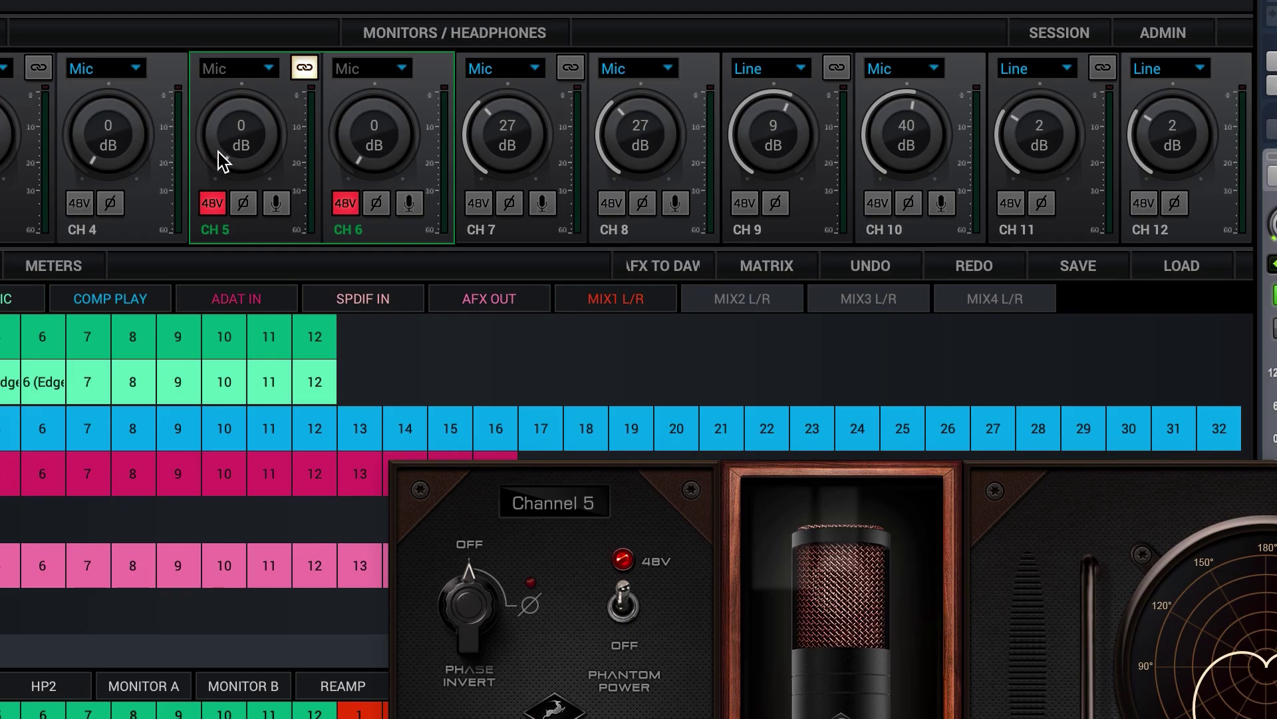
{"action": "left_click_drag", "start_coordinate": [220, 153], "coordinate": [233, 111]}
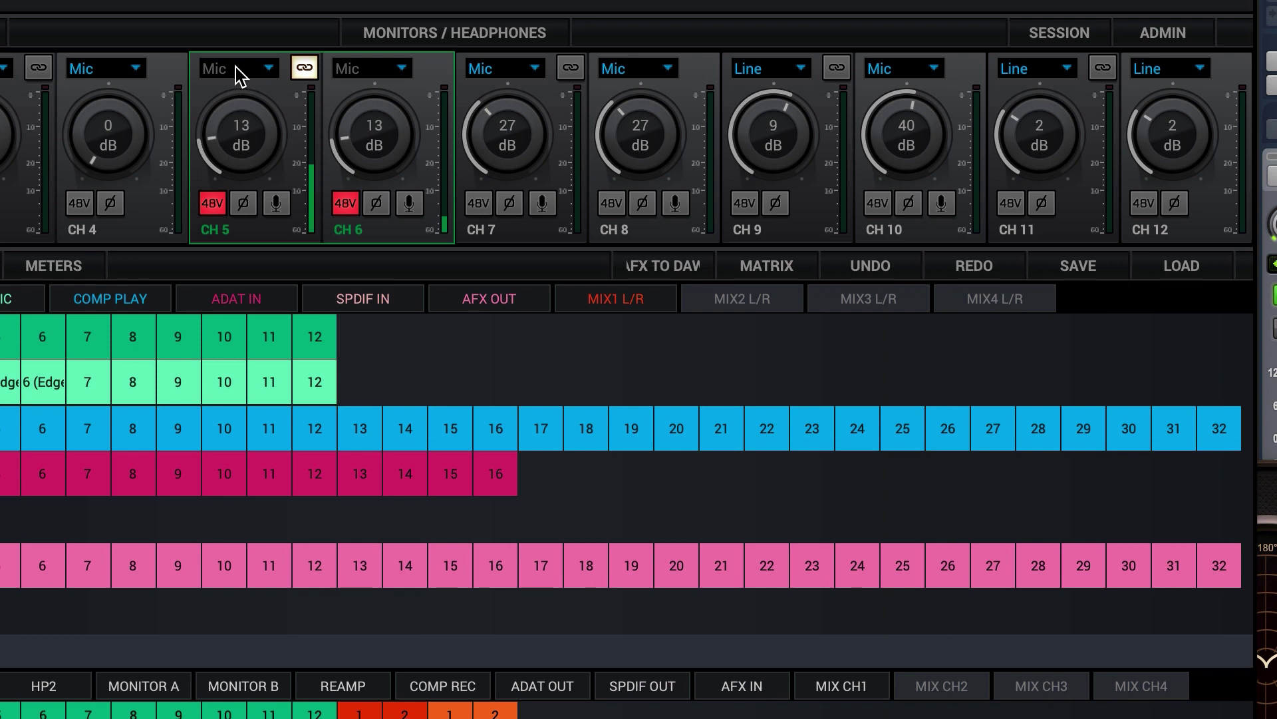
{"action": "left_click_drag", "start_coordinate": [242, 159], "coordinate": [237, 117]}
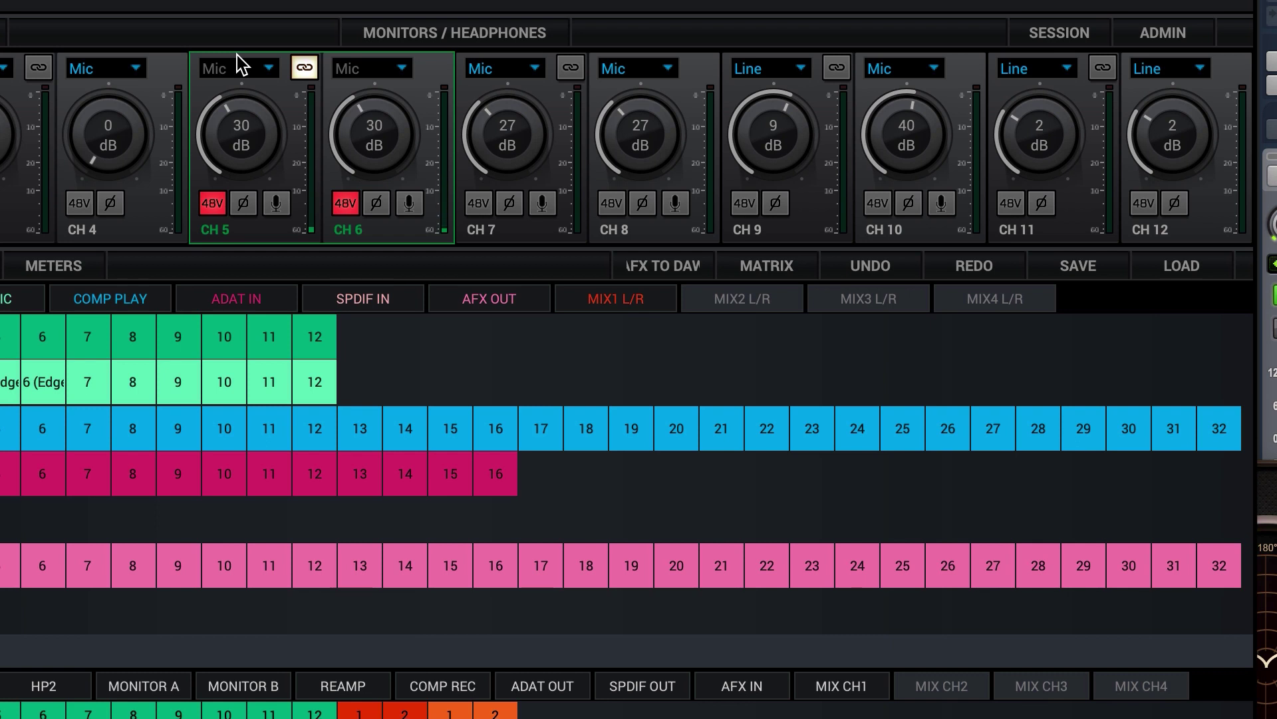
{"action": "left_click_drag", "start_coordinate": [242, 126], "coordinate": [243, 141]}
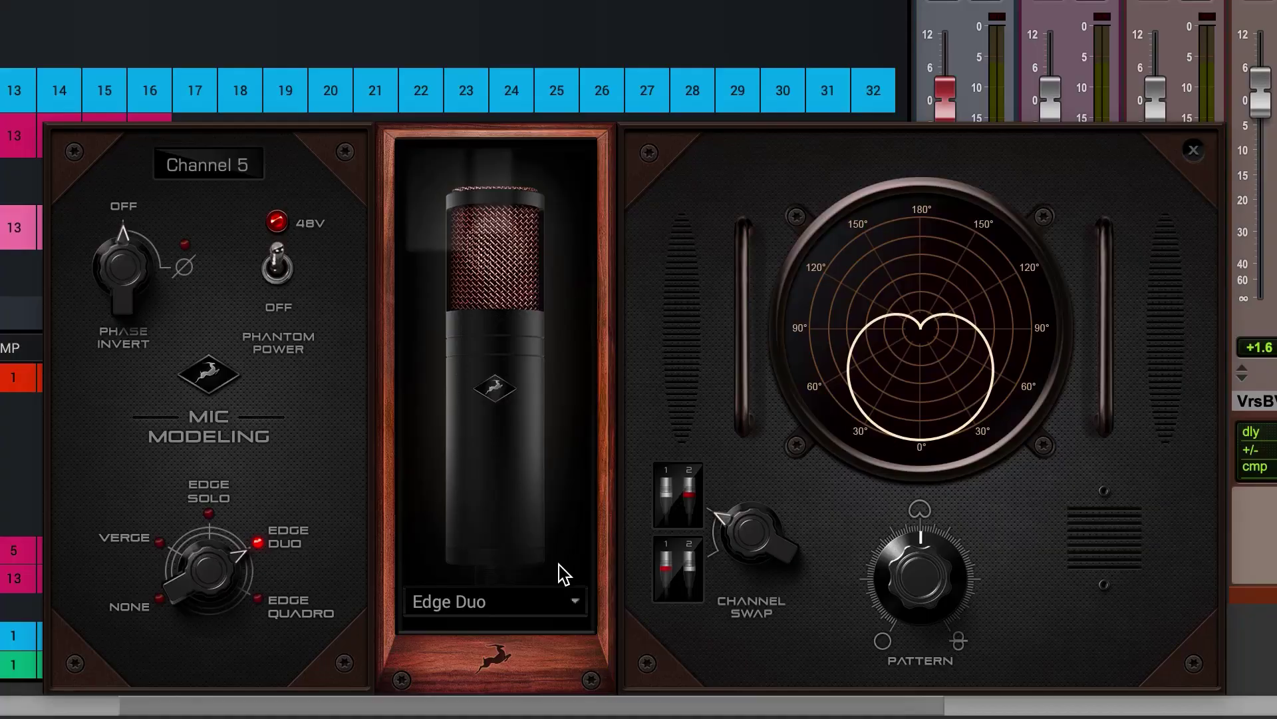
Step: Try the Berlin 67, Berlin 87 and Tokyo 800T mic models, then settle on Vienna 12
{"action": "left_click", "coordinate": [538, 601]}
{"action": "scroll", "coordinate": [513, 539], "scroll_direction": "down", "scroll_amount": 1}
{"action": "left_click", "coordinate": [466, 401]}
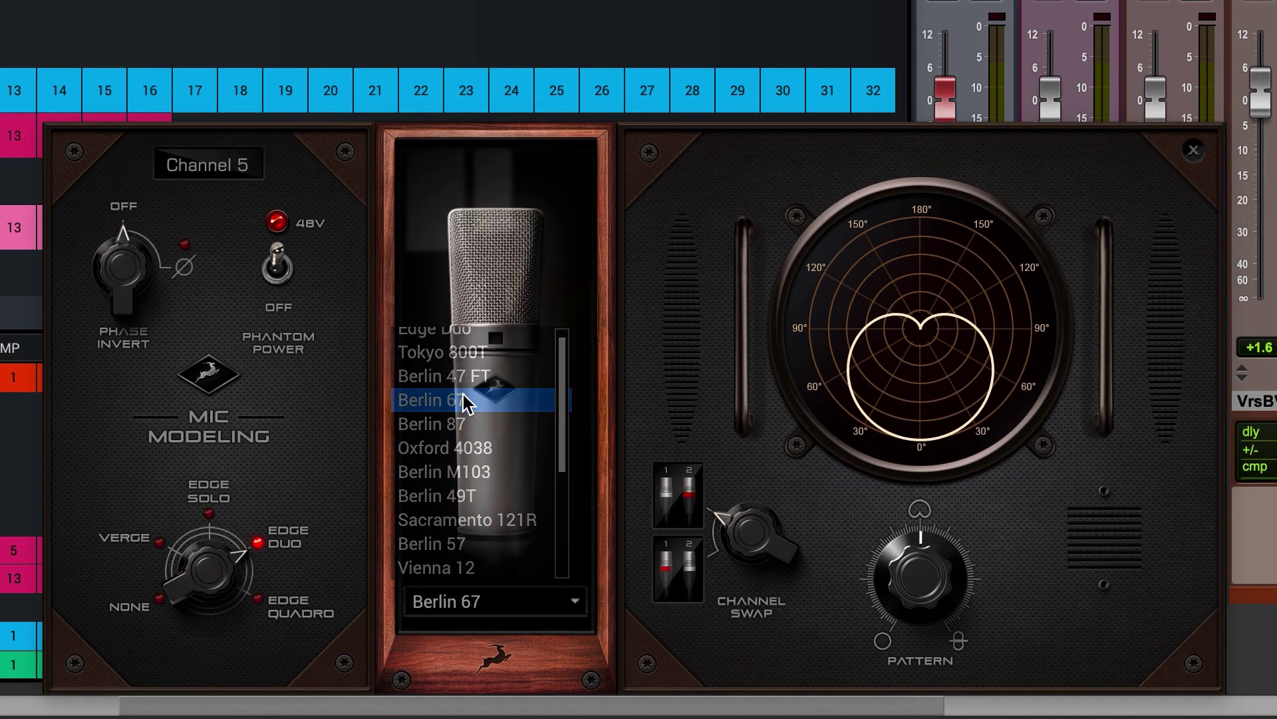
{"action": "left_click", "coordinate": [463, 401]}
{"action": "left_click", "coordinate": [478, 602]}
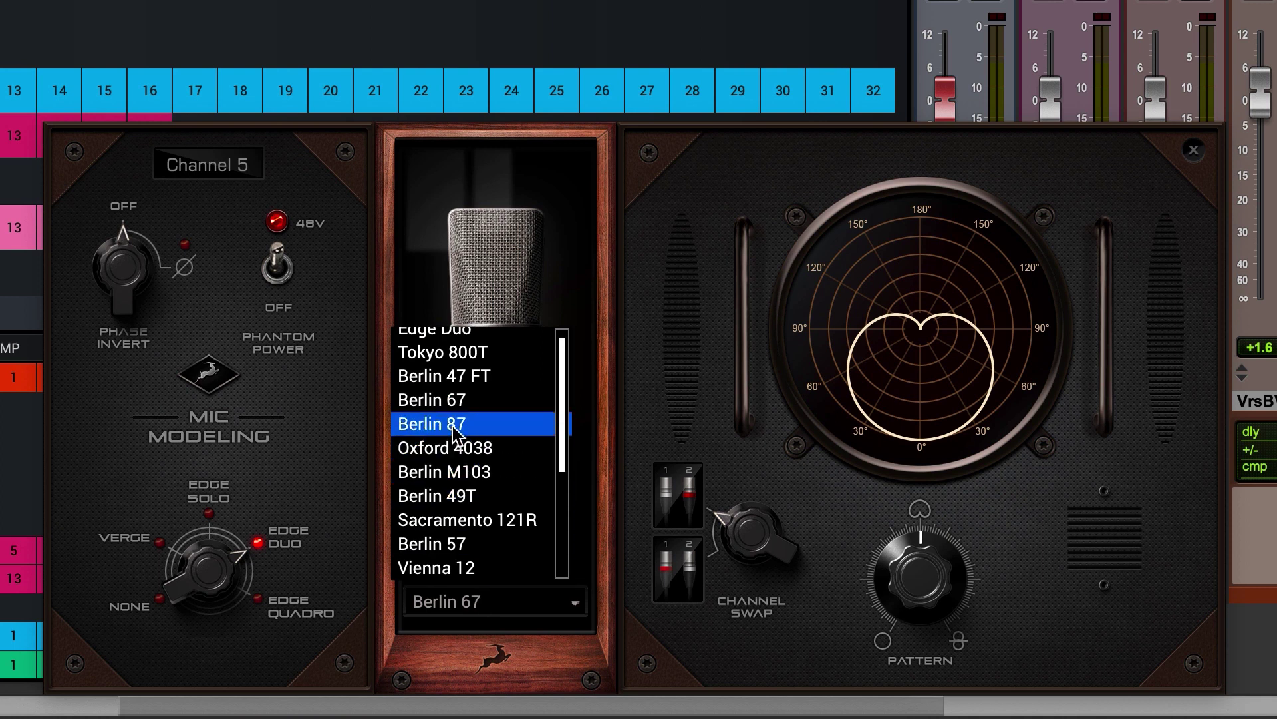
{"action": "left_click", "coordinate": [452, 424]}
{"action": "left_click", "coordinate": [465, 599]}
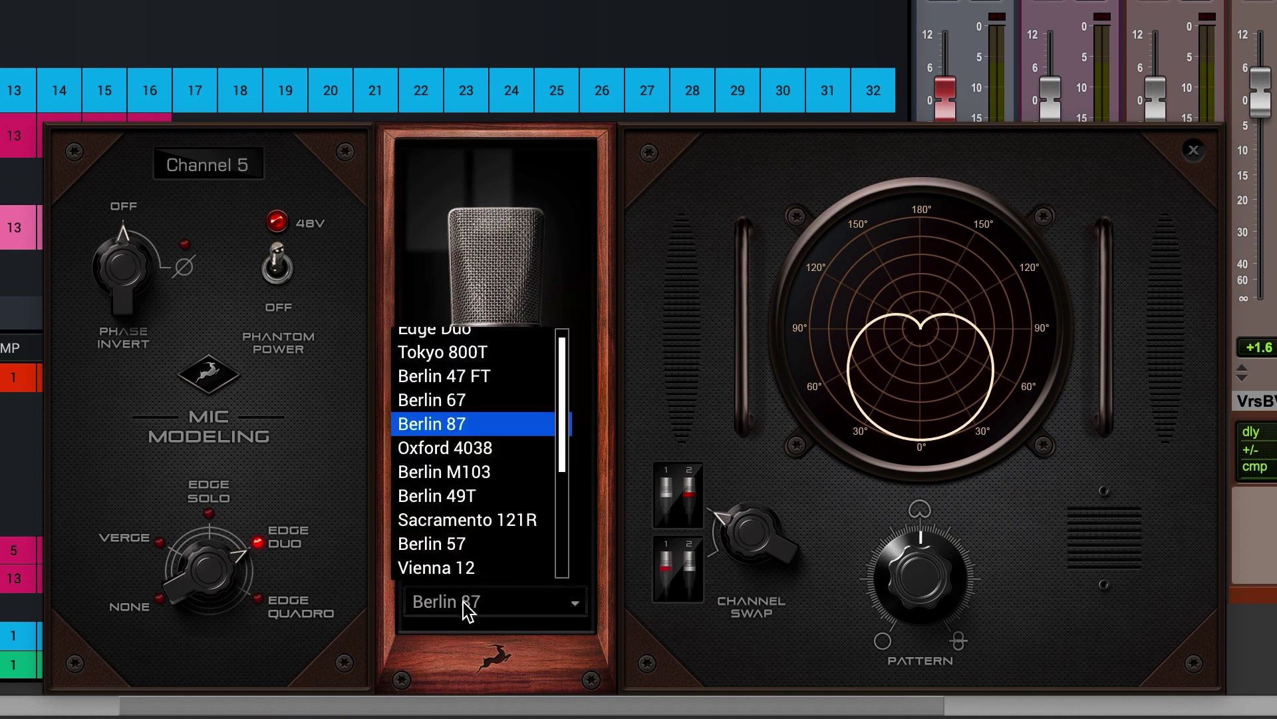
{"action": "left_click", "coordinate": [458, 353]}
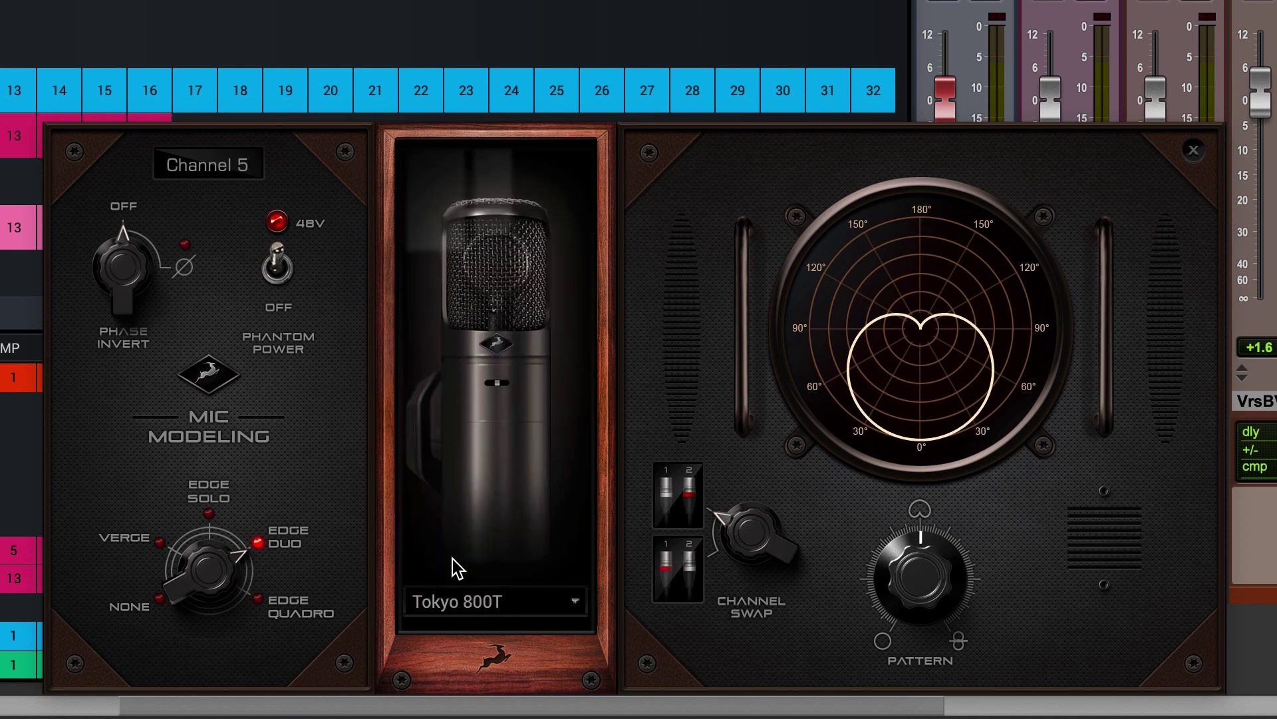
{"action": "left_click", "coordinate": [456, 599]}
{"action": "left_click", "coordinate": [459, 569]}
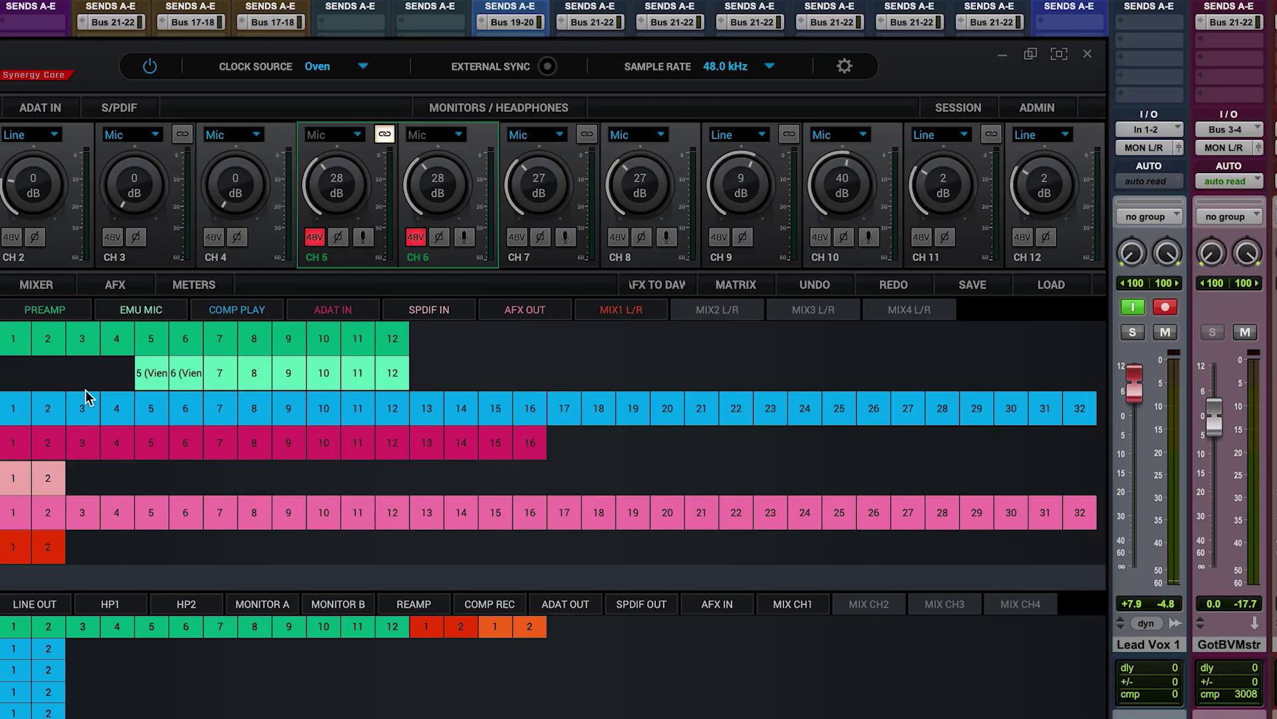
Step: Link AFX IN 1–2, load the MG4+ EQ, and raise its sky band gain slightly
{"action": "left_click", "coordinate": [106, 286]}
{"action": "left_click", "coordinate": [201, 152]}
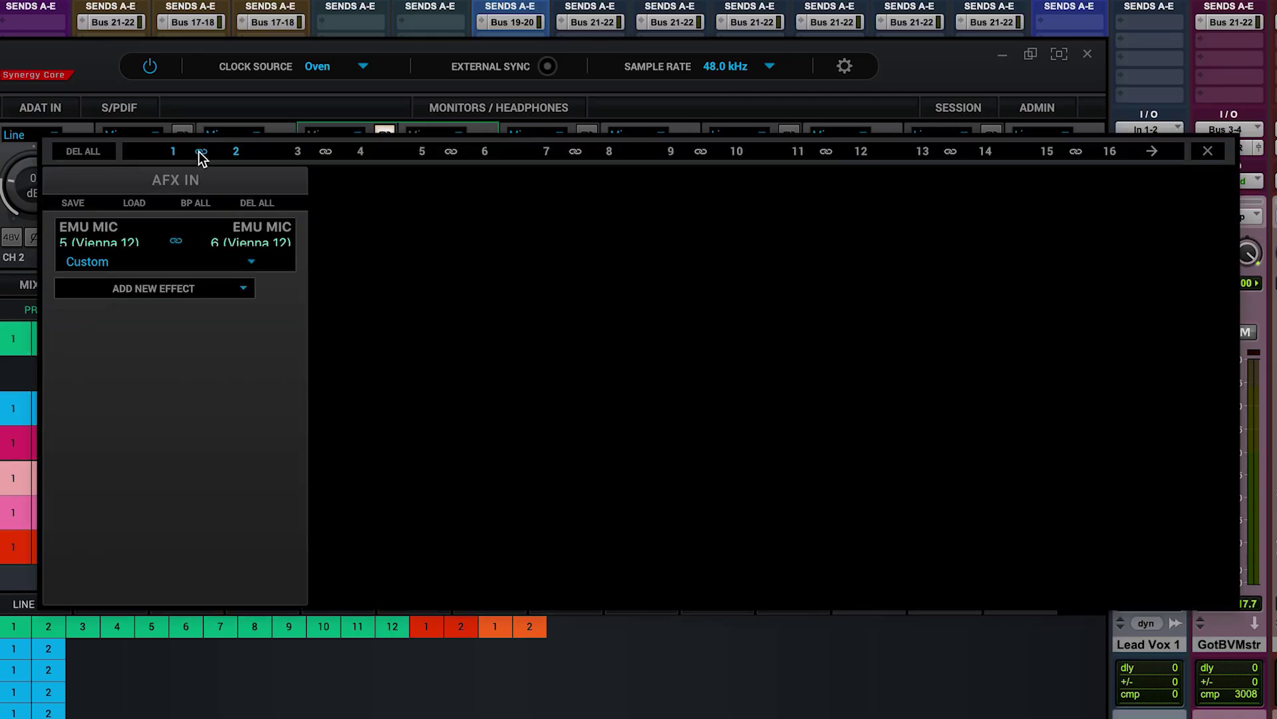
{"action": "left_click", "coordinate": [181, 288]}
{"action": "mouse_move", "coordinate": [185, 471]}
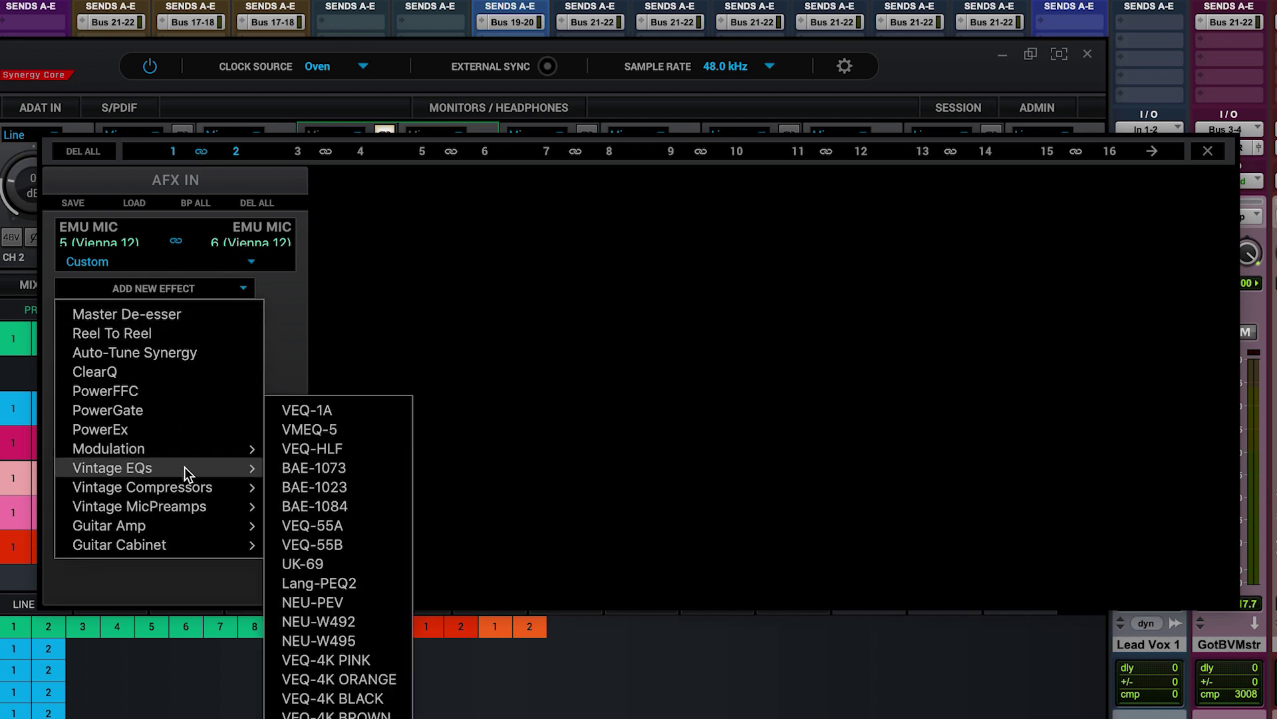
{"action": "left_click", "coordinate": [325, 712]}
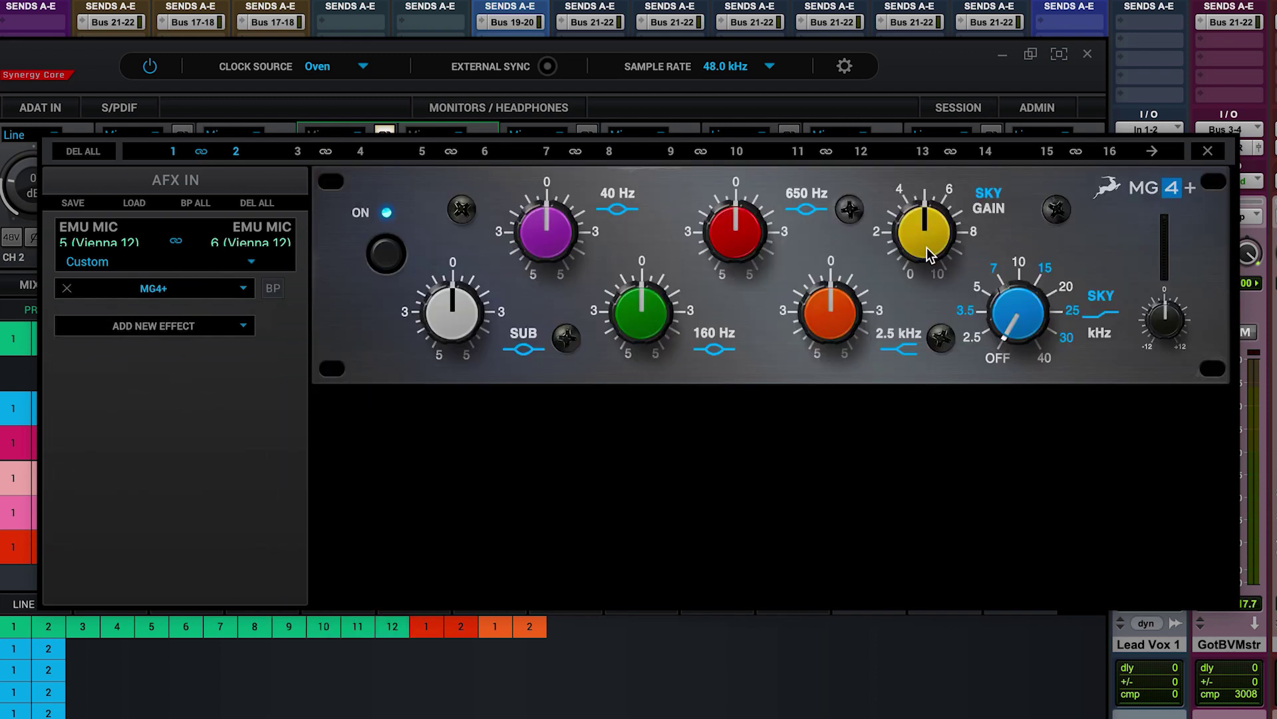
{"action": "left_click_drag", "start_coordinate": [921, 231], "coordinate": [921, 226]}
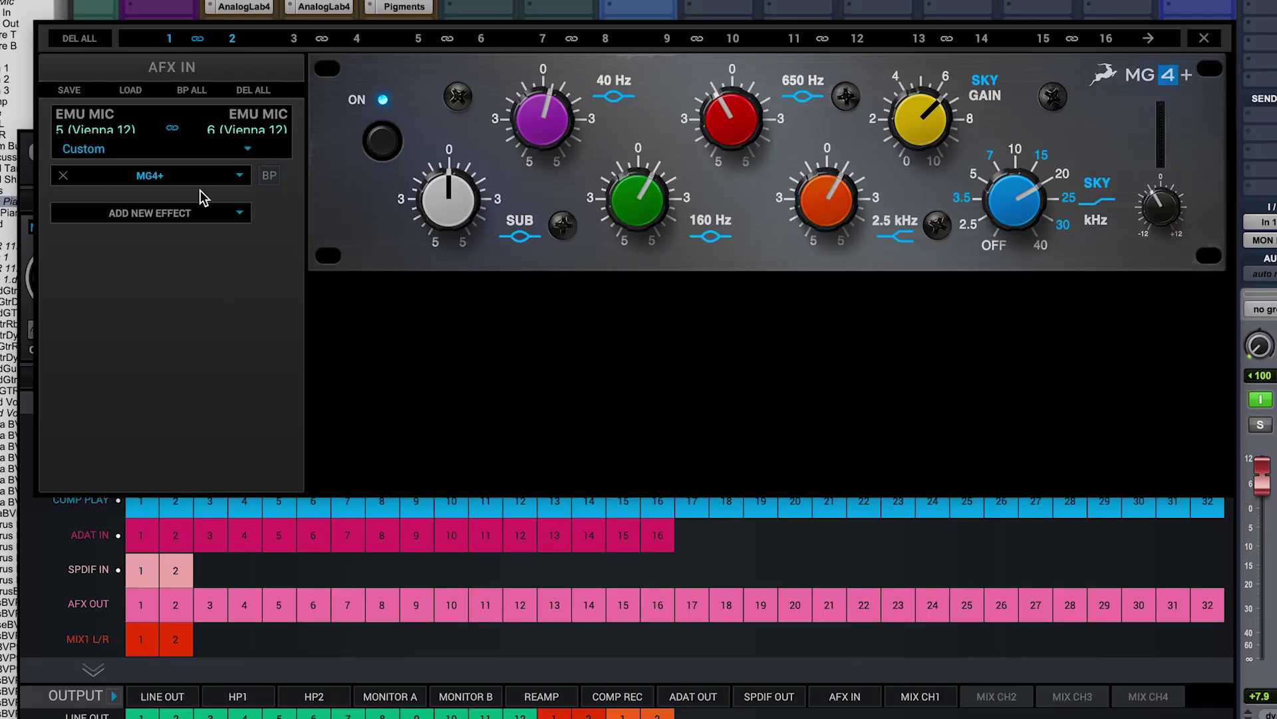
Step: Add FET-A78 and then Tubechild670 after MG4+, and adjust the Tubechild670 input gain
{"action": "left_click", "coordinate": [189, 214]}
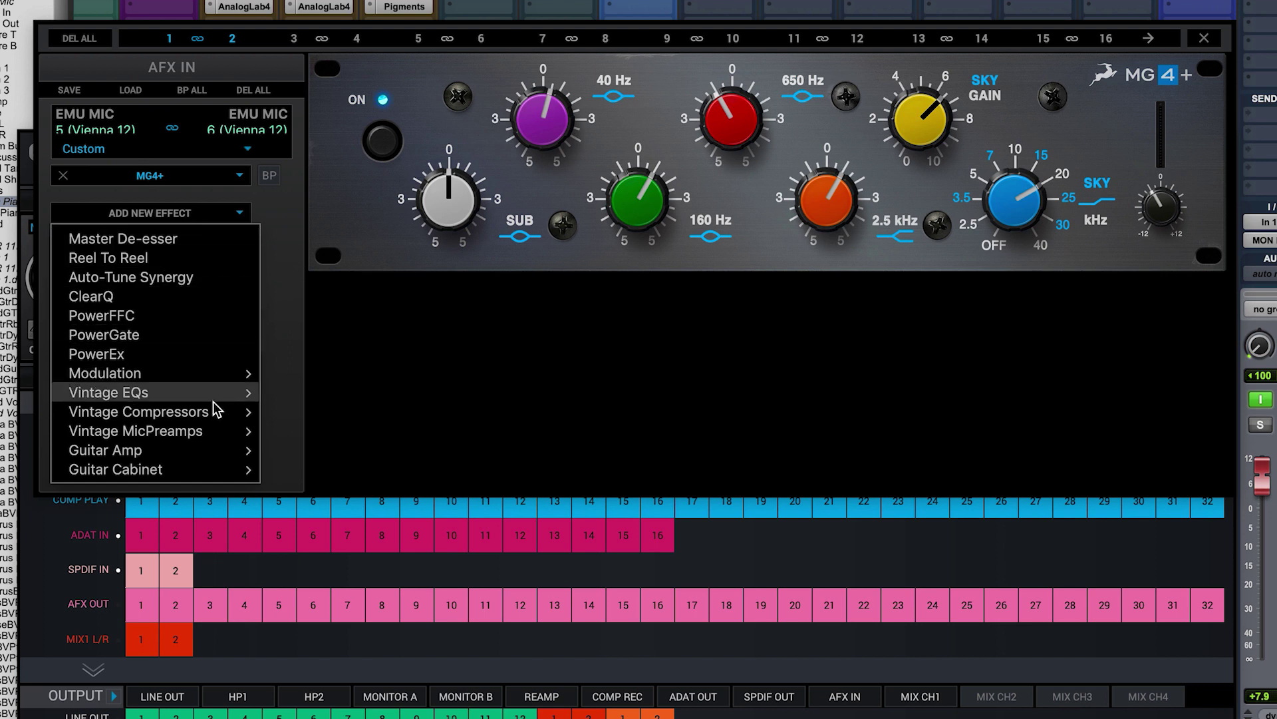
{"action": "mouse_move", "coordinate": [213, 420]}
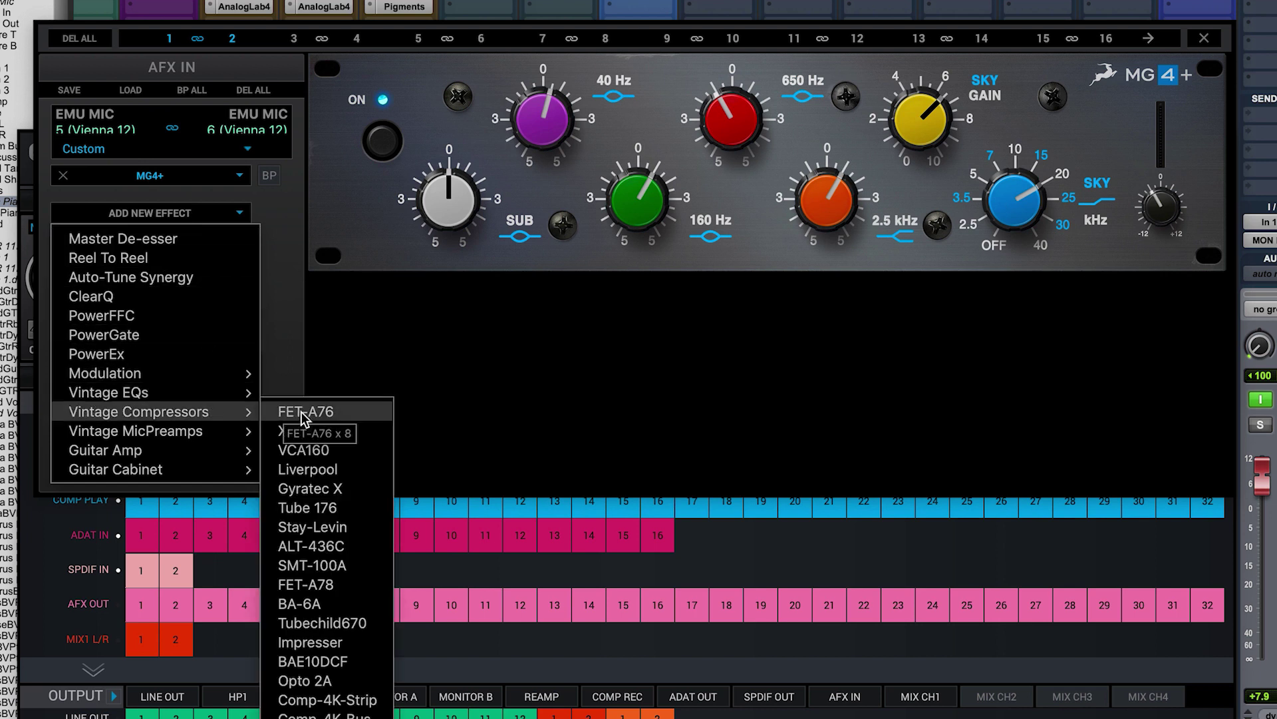
{"action": "left_click", "coordinate": [323, 585]}
{"action": "left_click", "coordinate": [150, 251]}
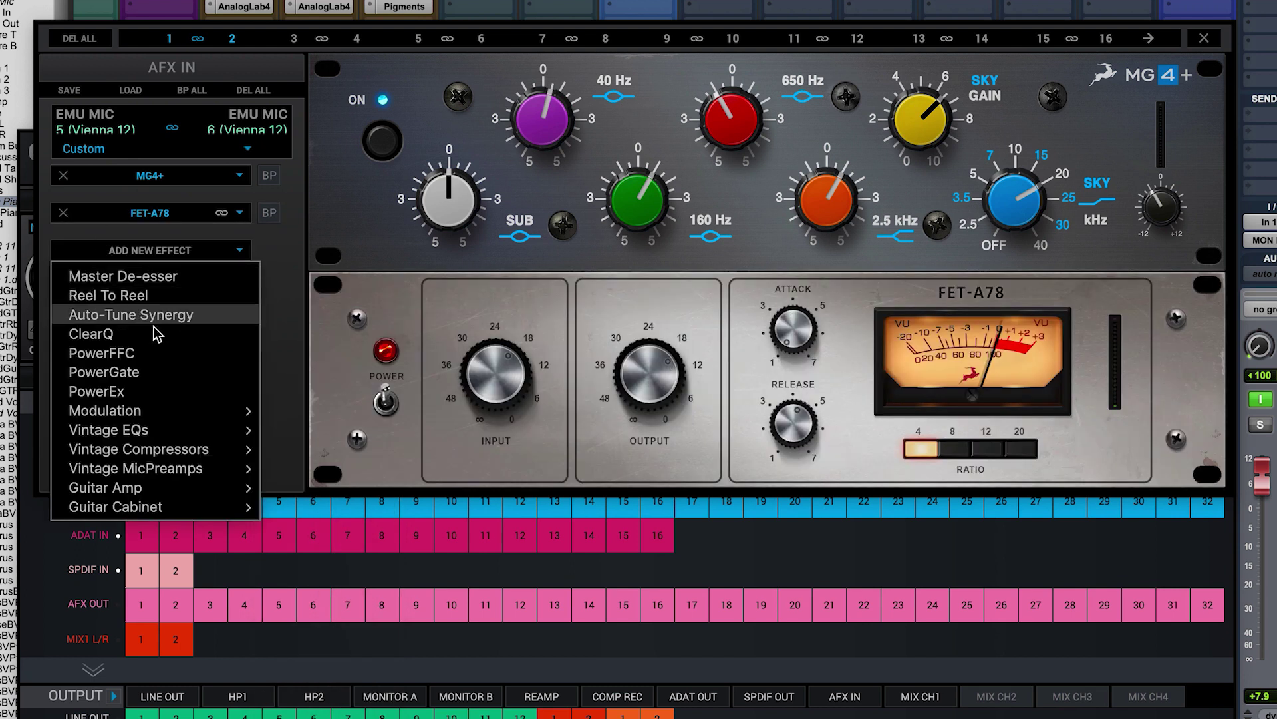
{"action": "mouse_move", "coordinate": [166, 449]}
{"action": "left_click", "coordinate": [331, 657]}
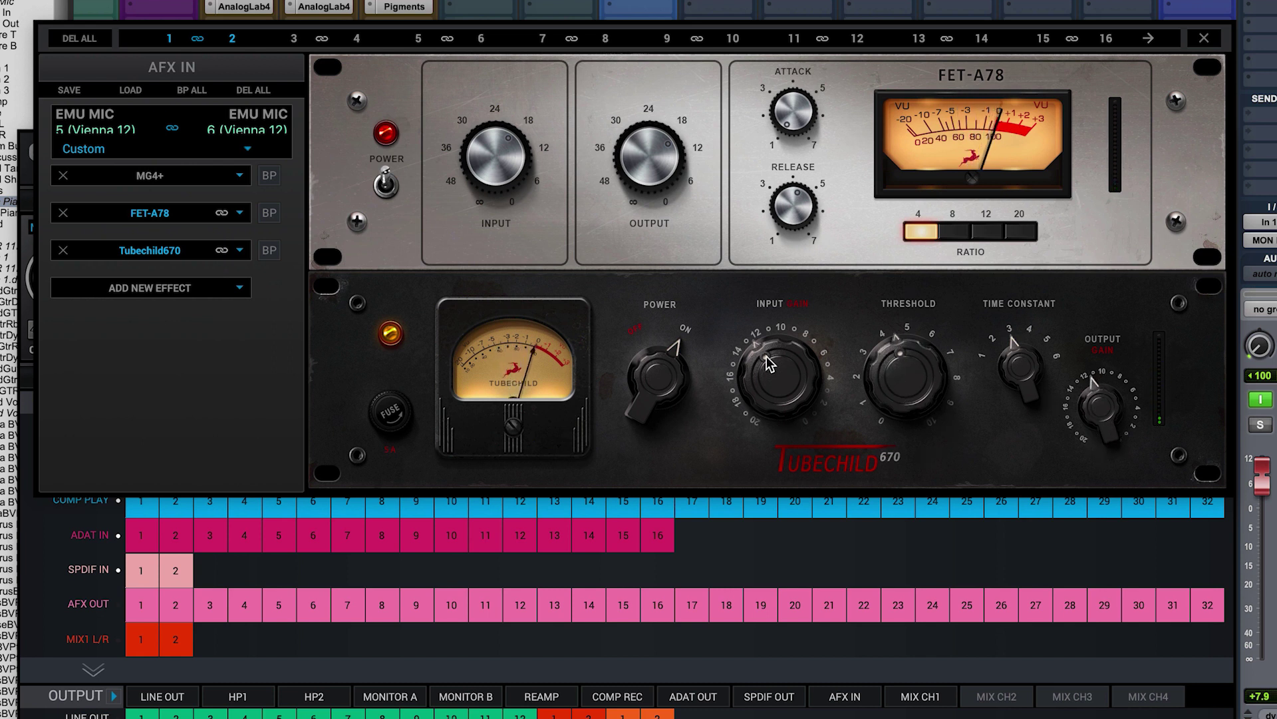
{"action": "left_click_drag", "start_coordinate": [766, 359], "coordinate": [779, 426]}
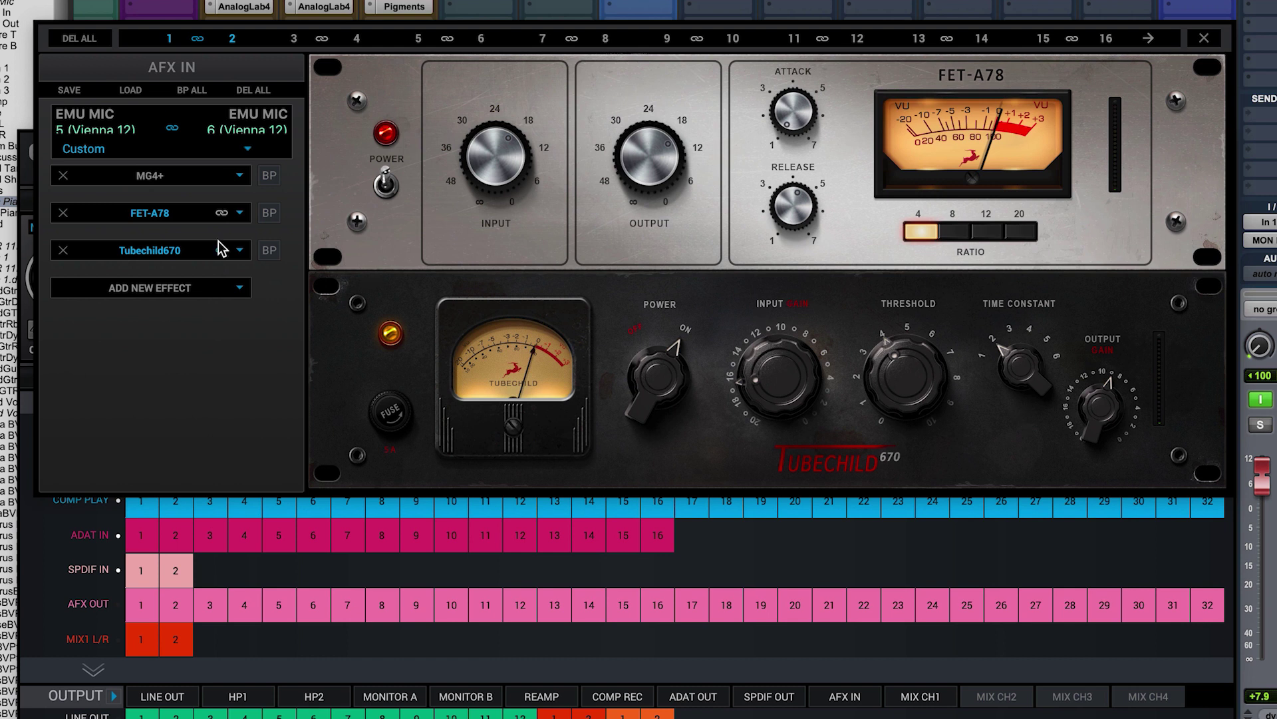
Step: Add the RD-47 mic preamp and move it to the top of the chain, above MG4+
{"action": "left_click", "coordinate": [167, 289]}
{"action": "mouse_move", "coordinate": [249, 509]}
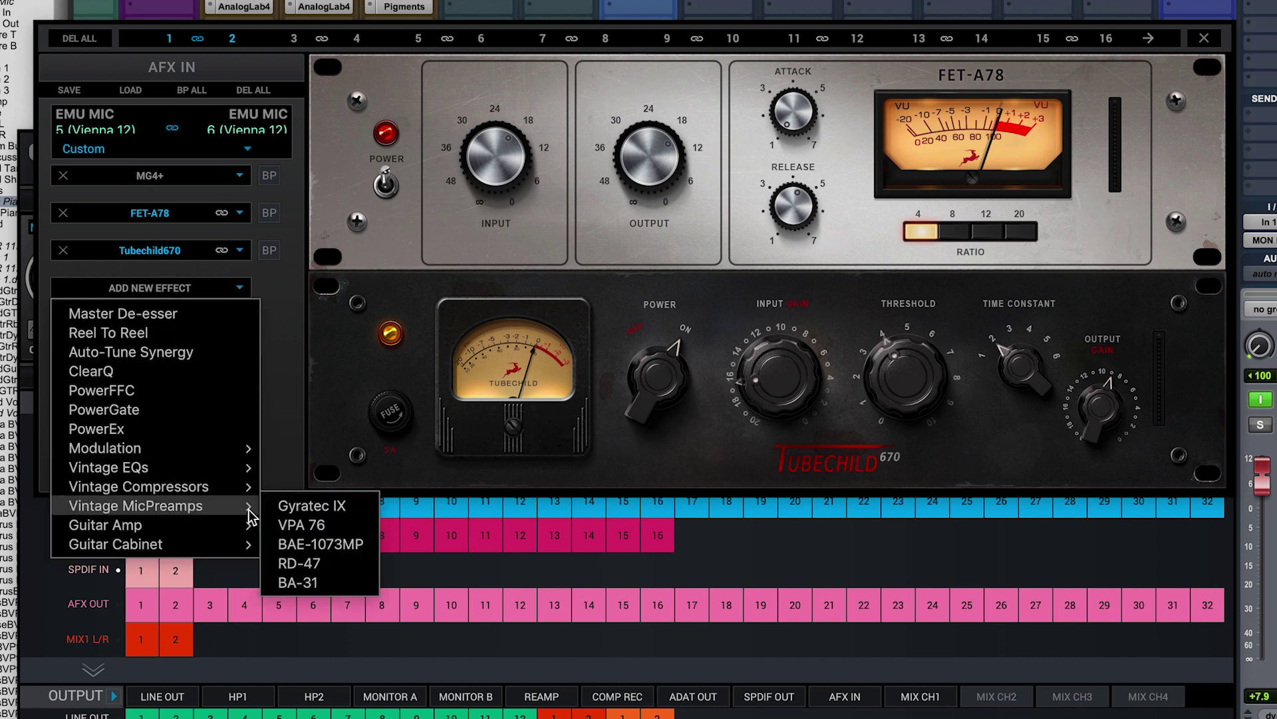
{"action": "left_click", "coordinate": [293, 563]}
{"action": "left_click_drag", "start_coordinate": [186, 290], "coordinate": [177, 177]}
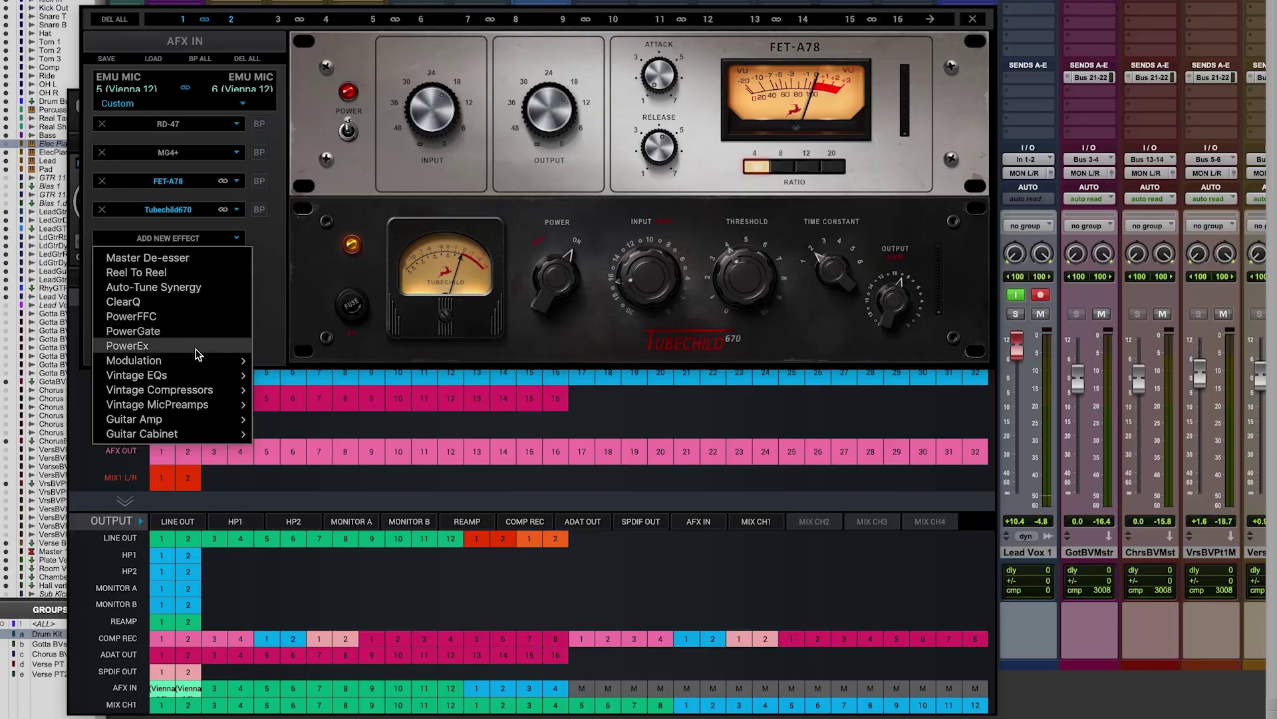
Step: Add Space Flanger, route EMU MIC 5–6 into AFX IN 3–4, and select AFX OUT 3–4
{"action": "mouse_move", "coordinate": [195, 368]}
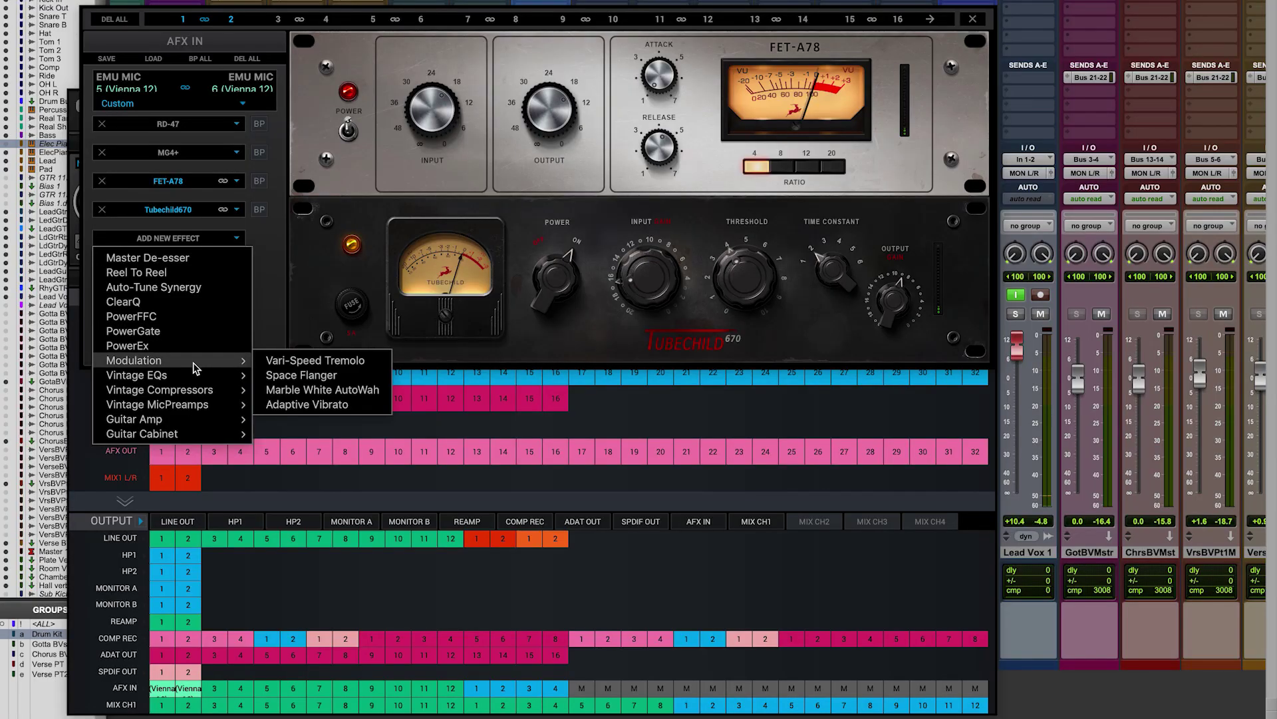
{"action": "left_click", "coordinate": [291, 376]}
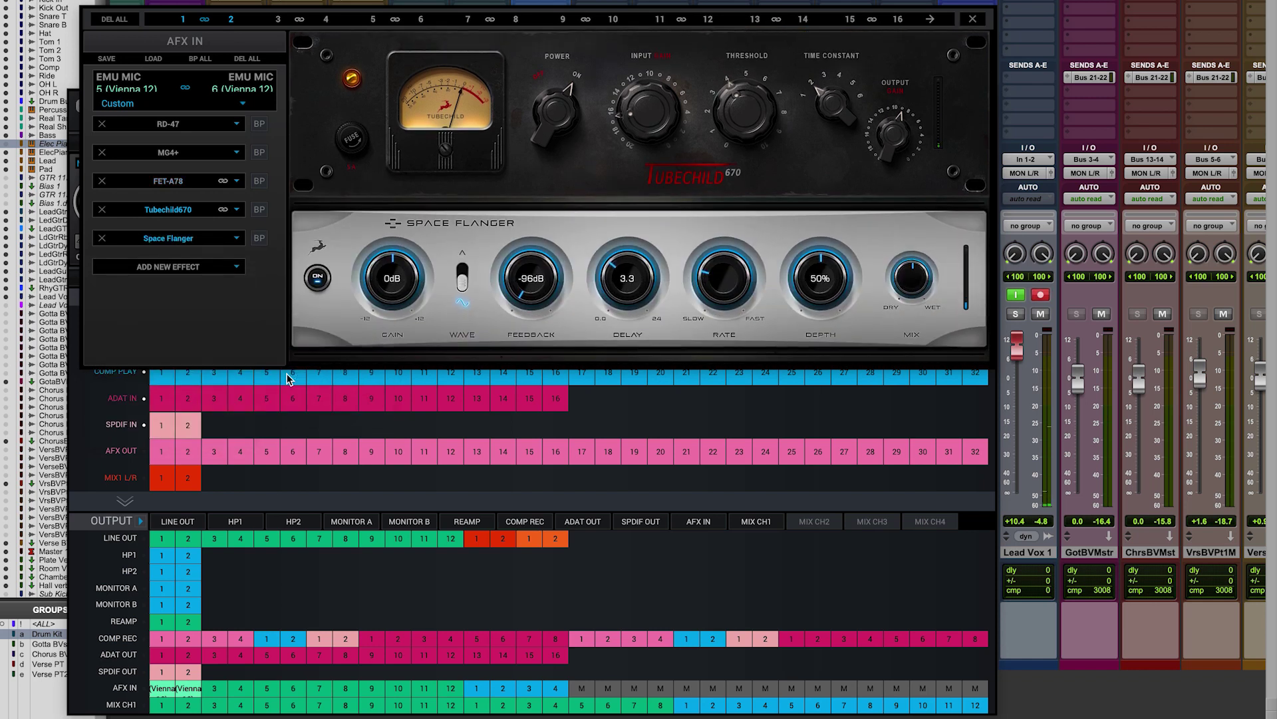
{"action": "left_click", "coordinate": [288, 378]}
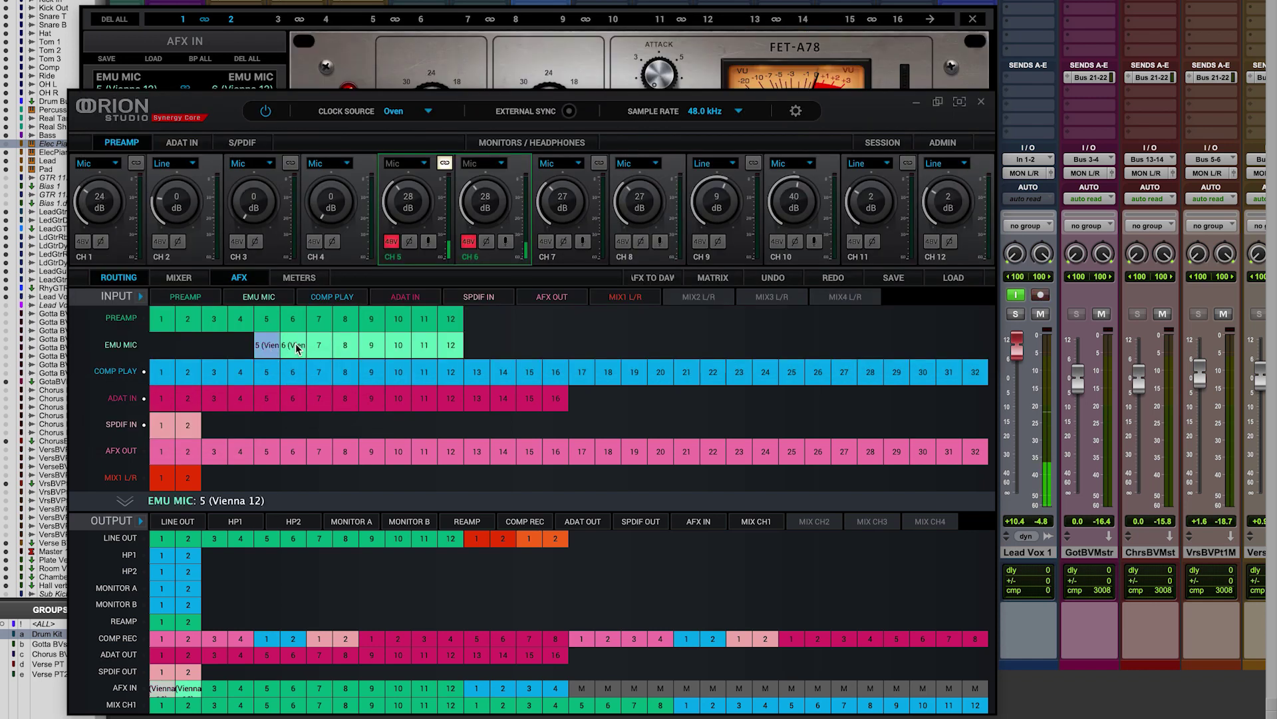
{"action": "left_click", "coordinate": [301, 348]}
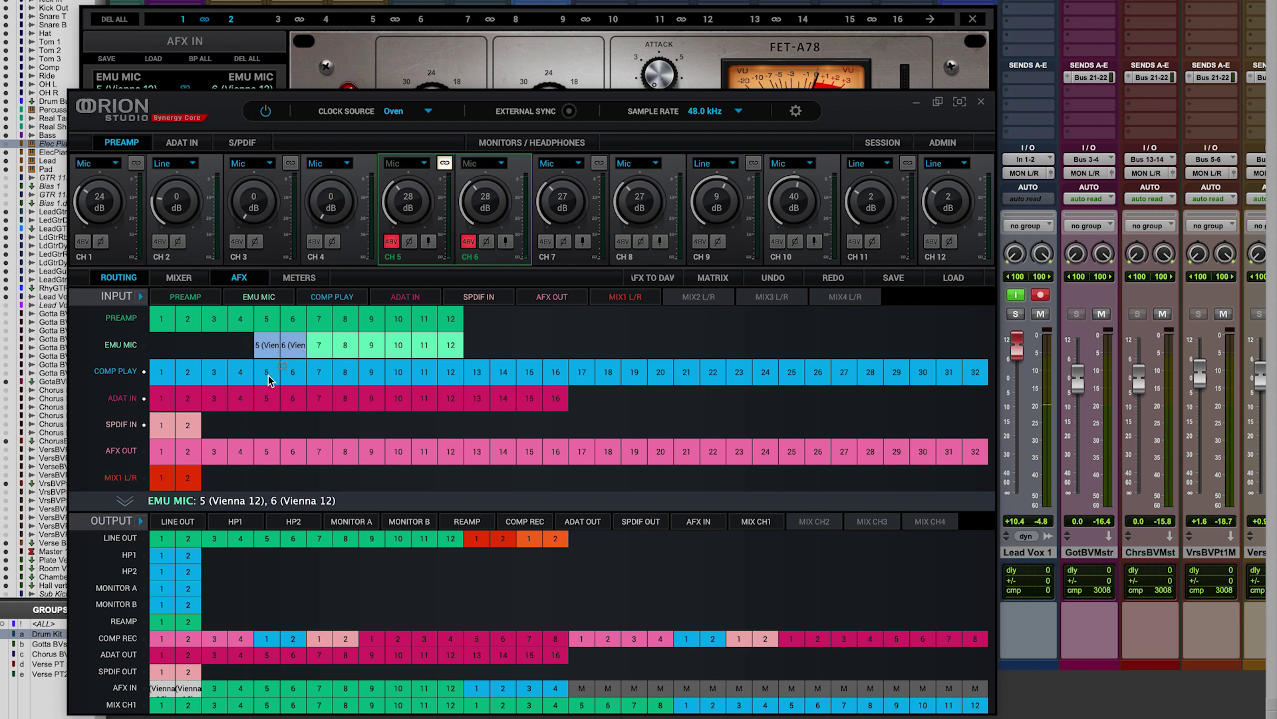
{"action": "left_click_drag", "start_coordinate": [221, 640], "coordinate": [216, 688]}
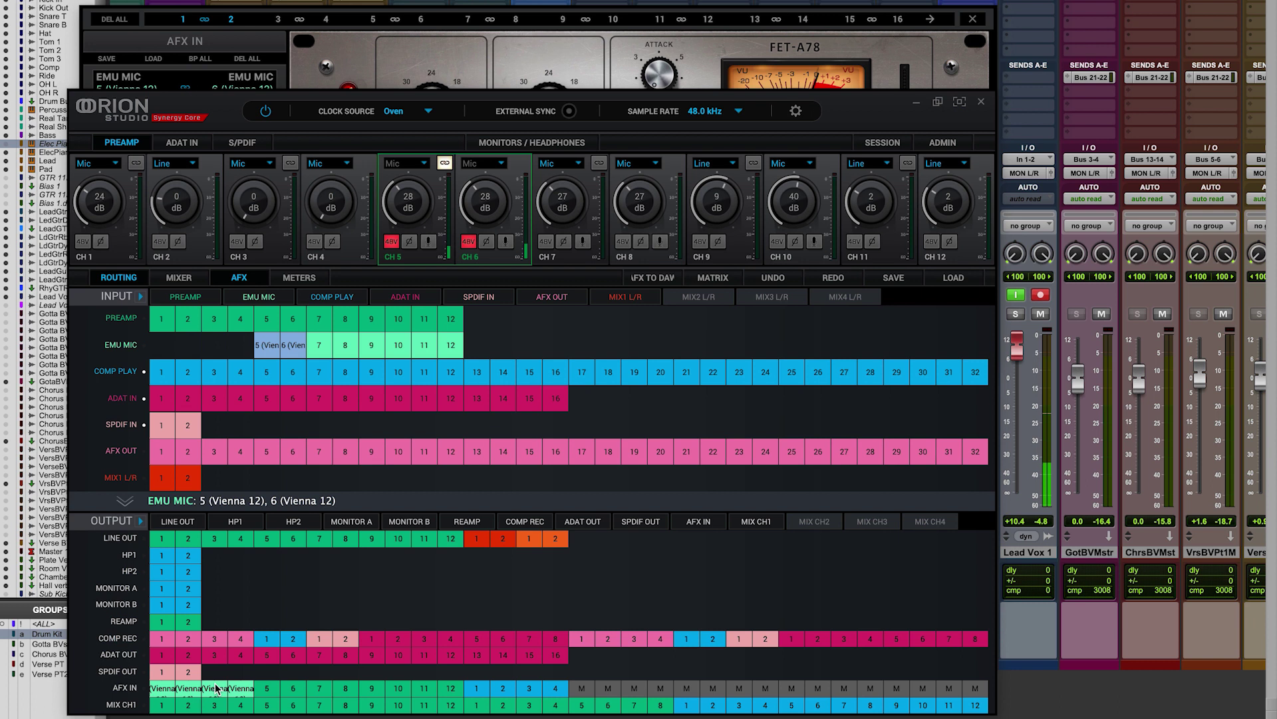
{"action": "left_click", "coordinate": [220, 458]}
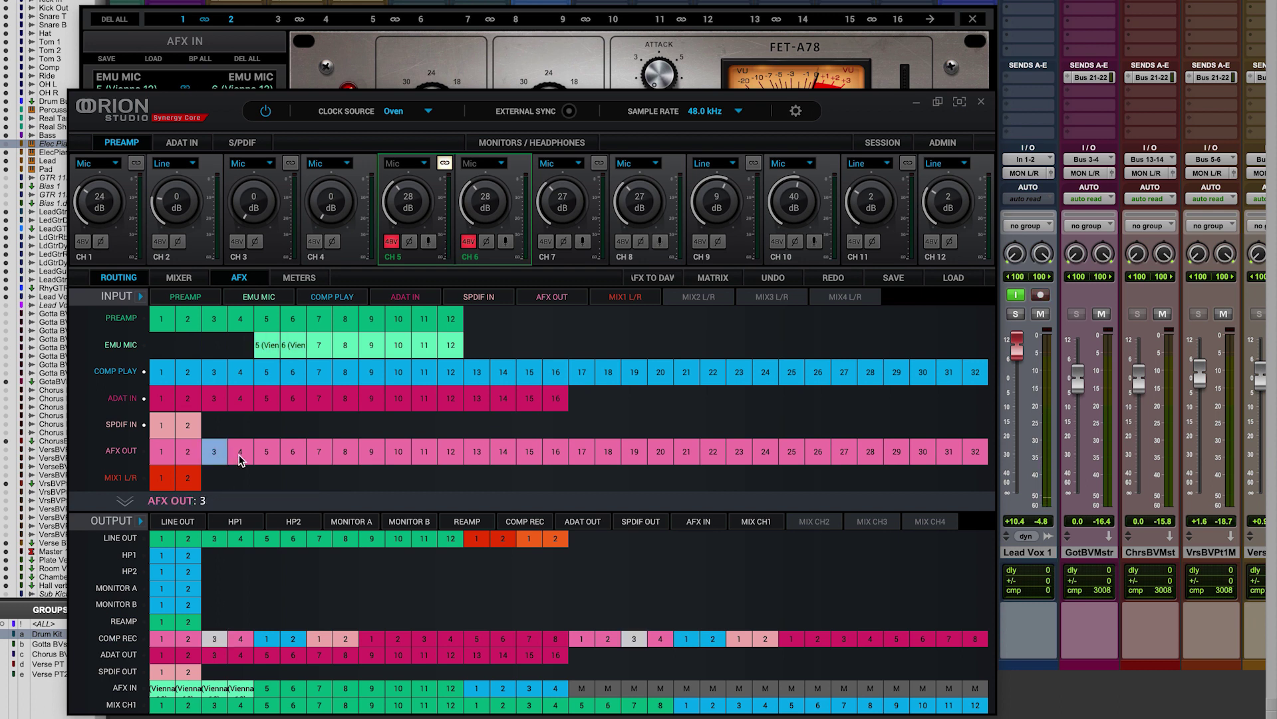
{"action": "left_click_drag", "start_coordinate": [240, 459], "coordinate": [217, 640]}
Step: Send AFX OUT 3–4 to COMP REC 3–4 and load Space Flanger into the AFX 3–4 chain
{"action": "left_click", "coordinate": [286, 24]}
{"action": "left_click", "coordinate": [297, 23]}
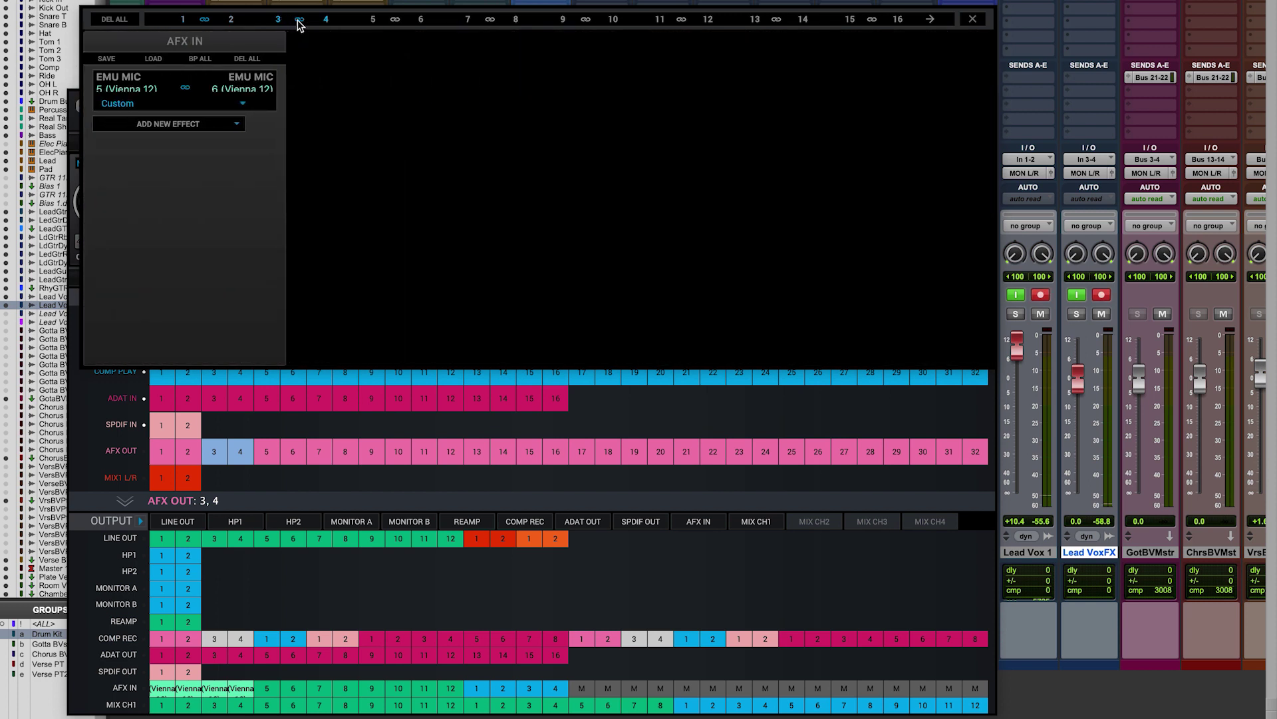
{"action": "left_click", "coordinate": [170, 125]}
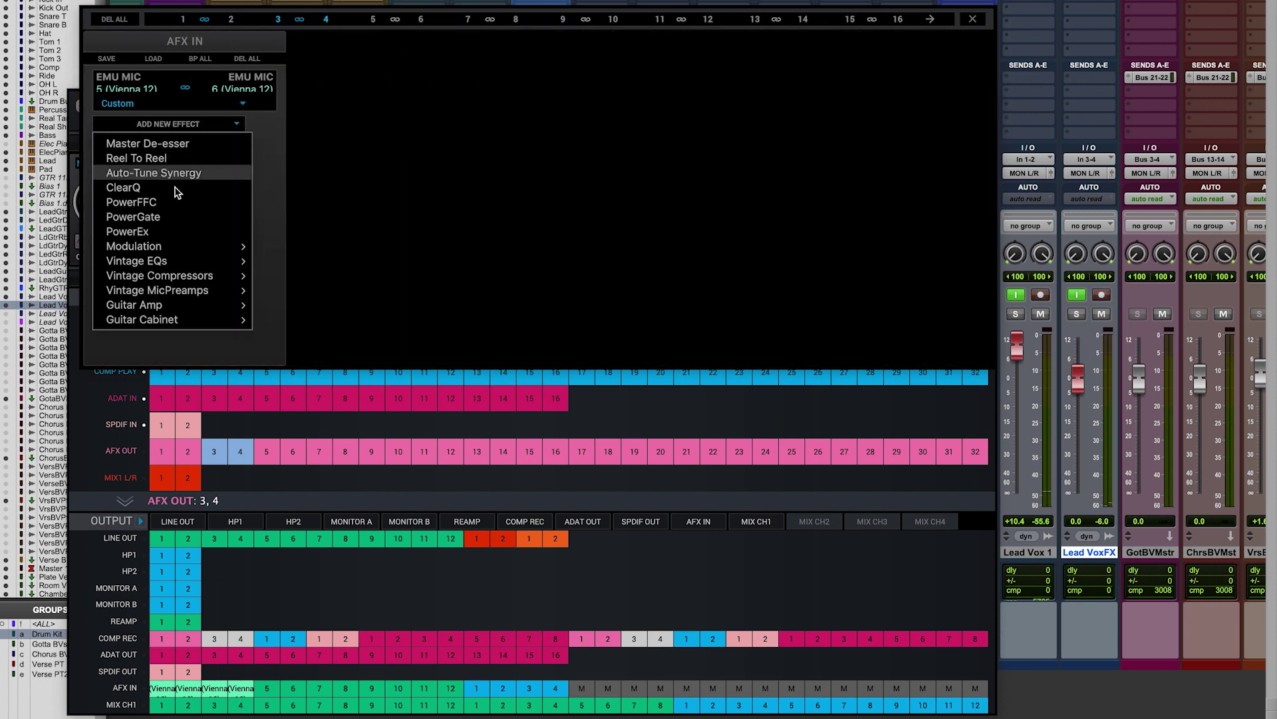
{"action": "mouse_move", "coordinate": [179, 251]}
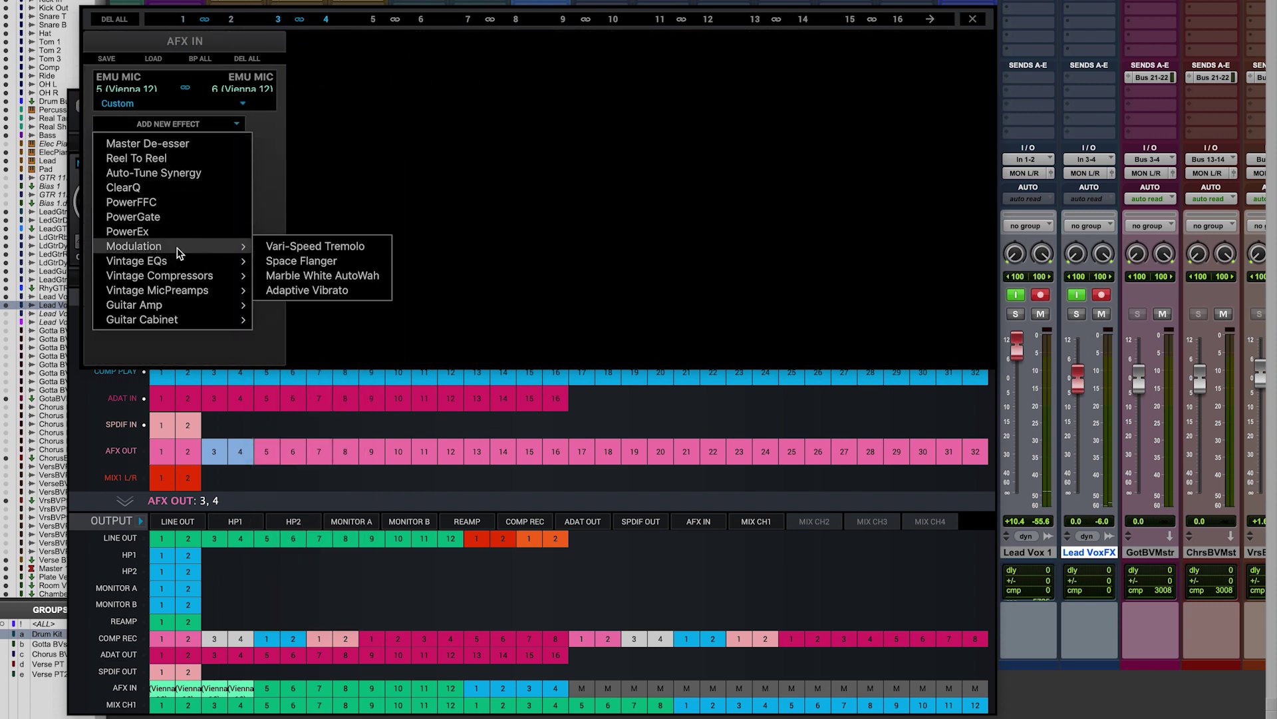
{"action": "left_click", "coordinate": [298, 261]}
Step: Route PREAMP 5–6 to COMP REC 5–6 in the routing matrix
{"action": "left_click", "coordinate": [82, 397]}
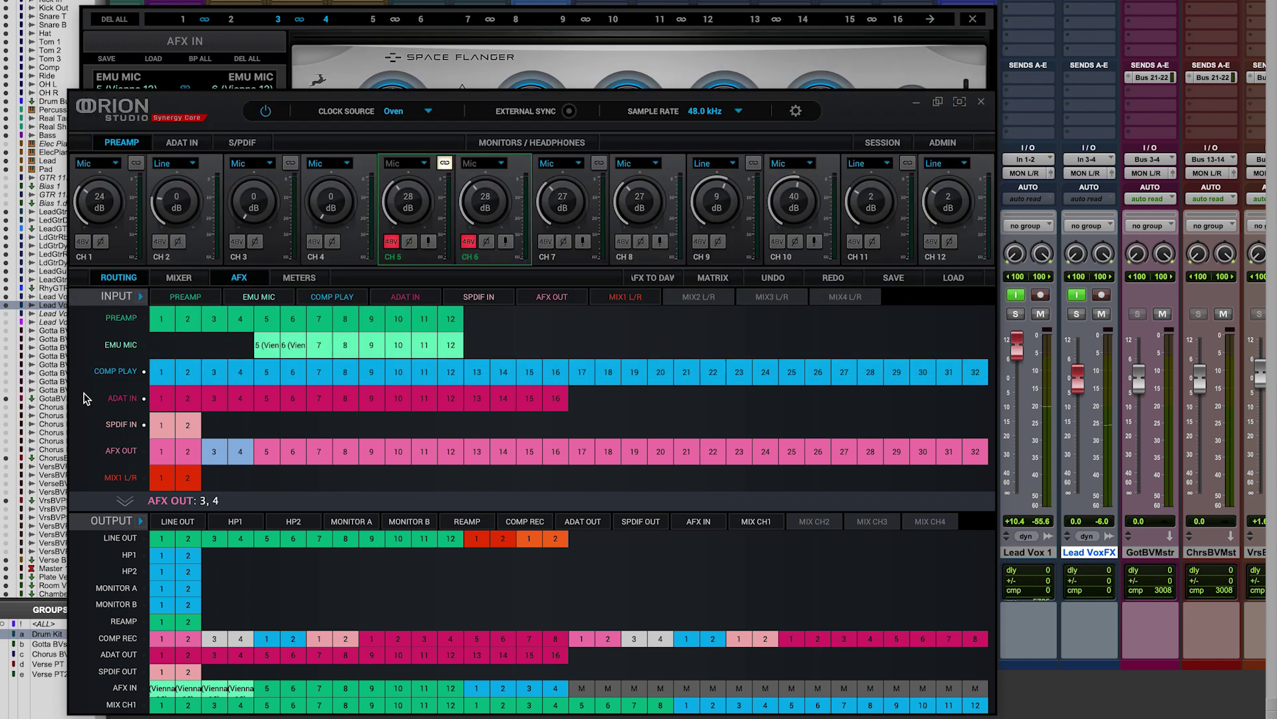
{"action": "left_click", "coordinate": [266, 320]}
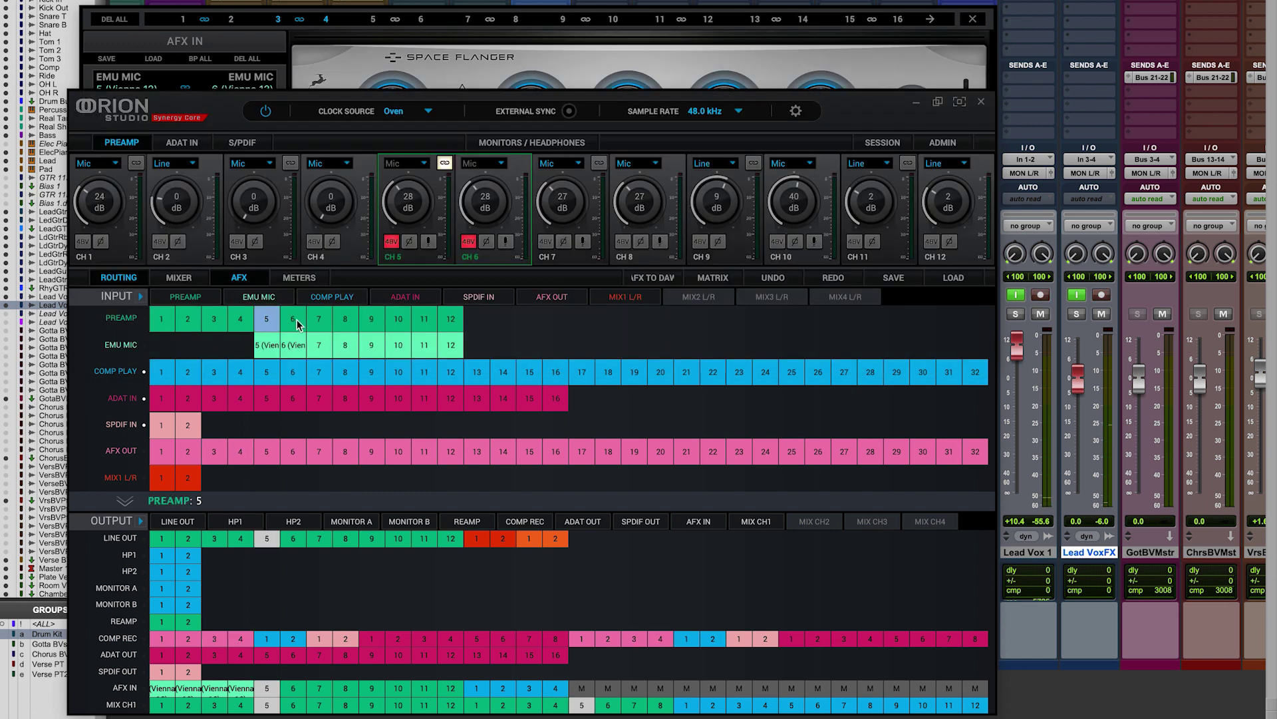
{"action": "left_click", "coordinate": [293, 320]}
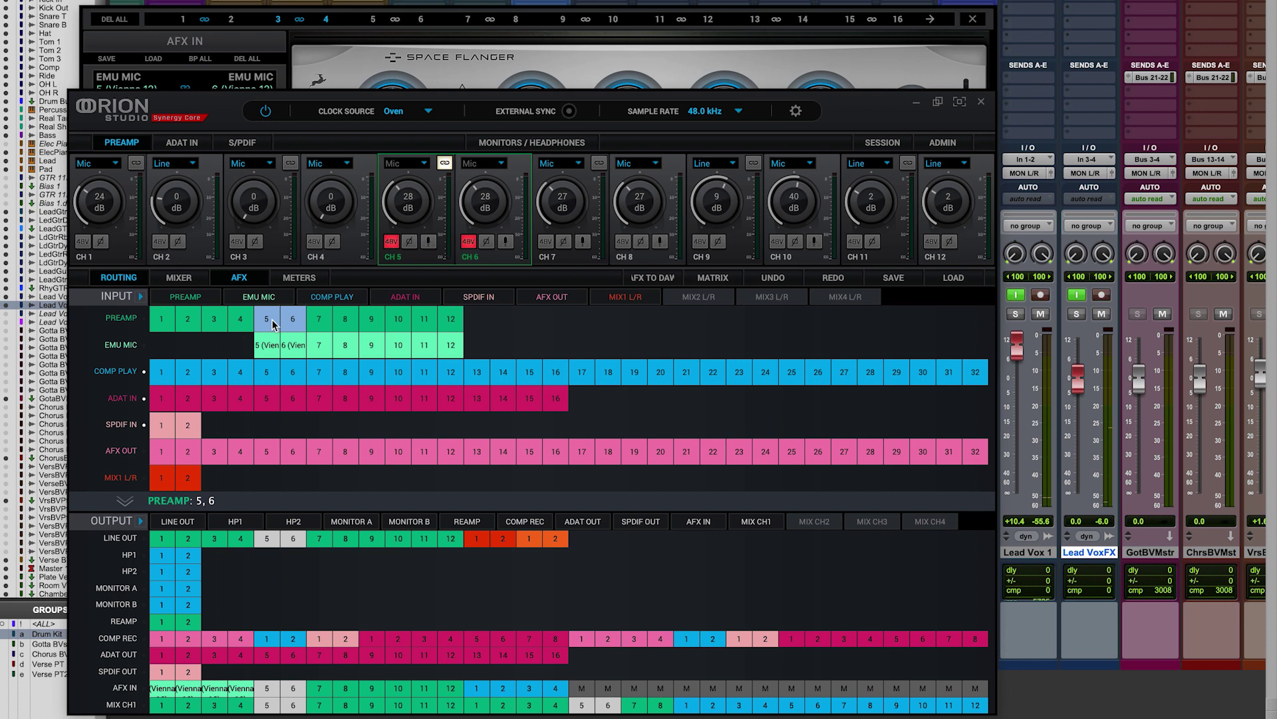
{"action": "left_click_drag", "start_coordinate": [274, 324], "coordinate": [267, 641]}
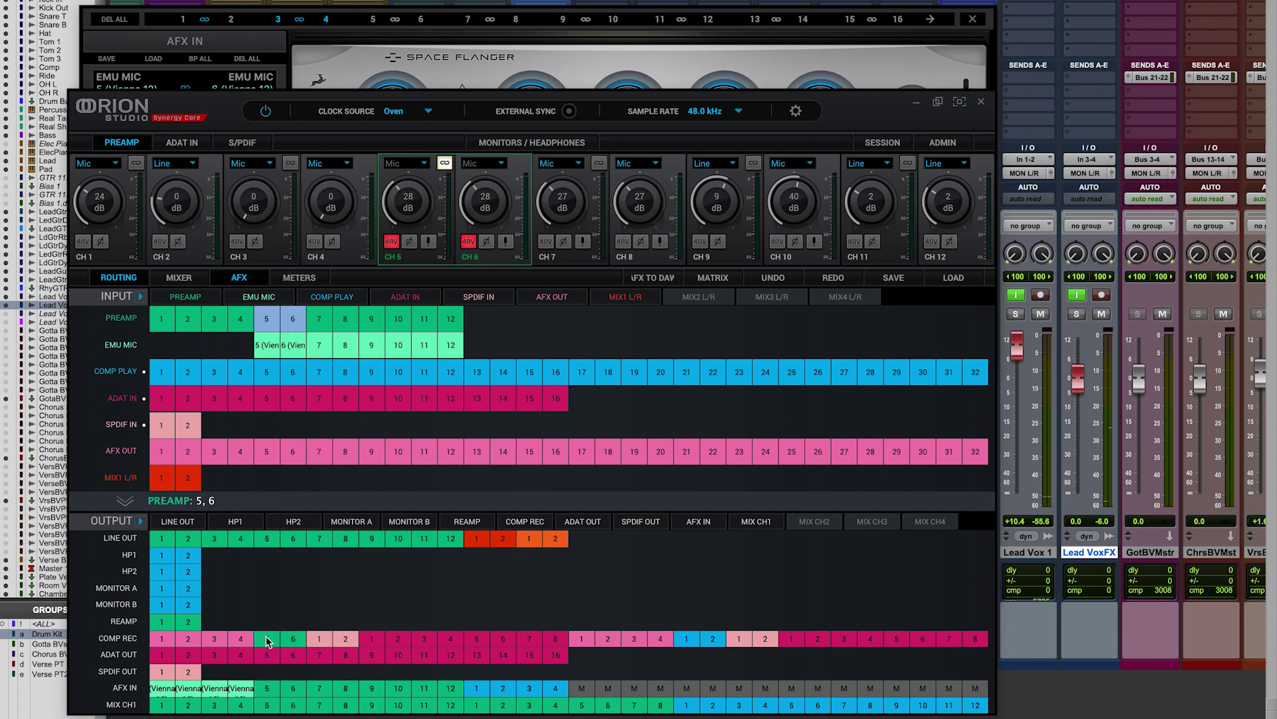
Step: In Pro Tools, create a new 'DIR Vox' track and record-arm it
{"action": "left_click", "coordinate": [1051, 689]}
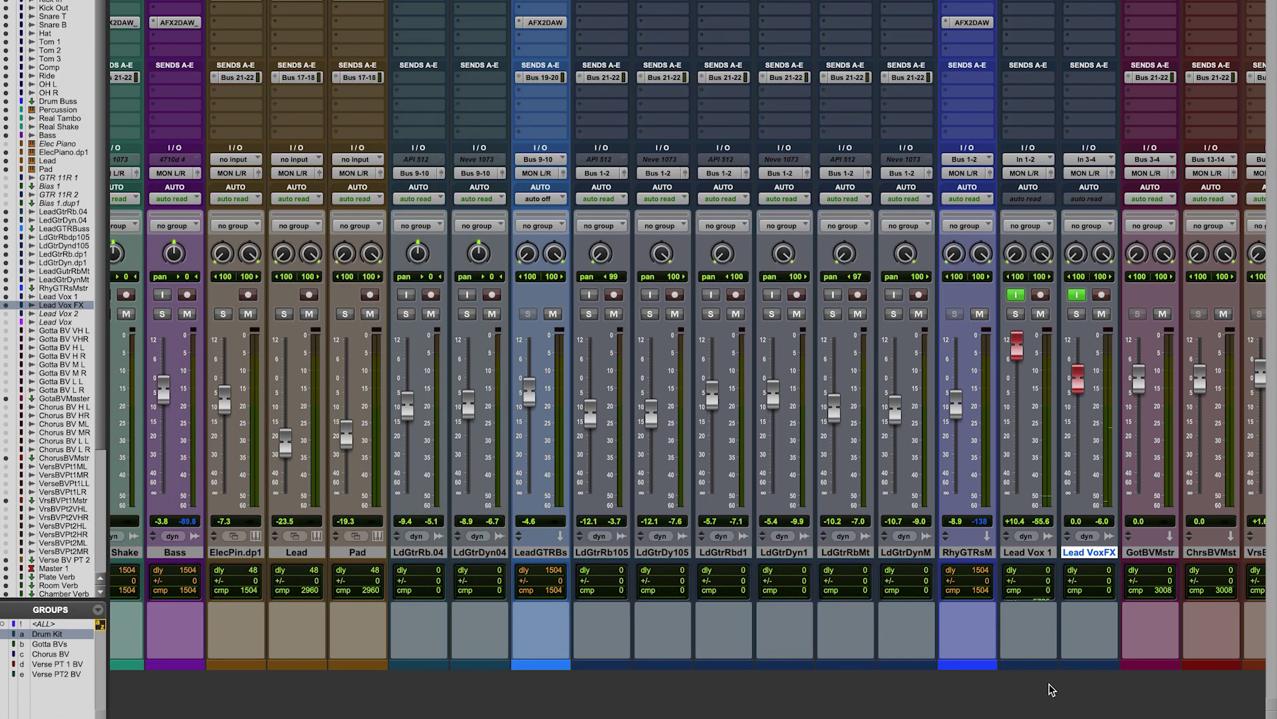
{"action": "key", "text": "super+shift+n"}
{"action": "type", "text": "DIR Vox"}
{"action": "key", "text": "Return"}
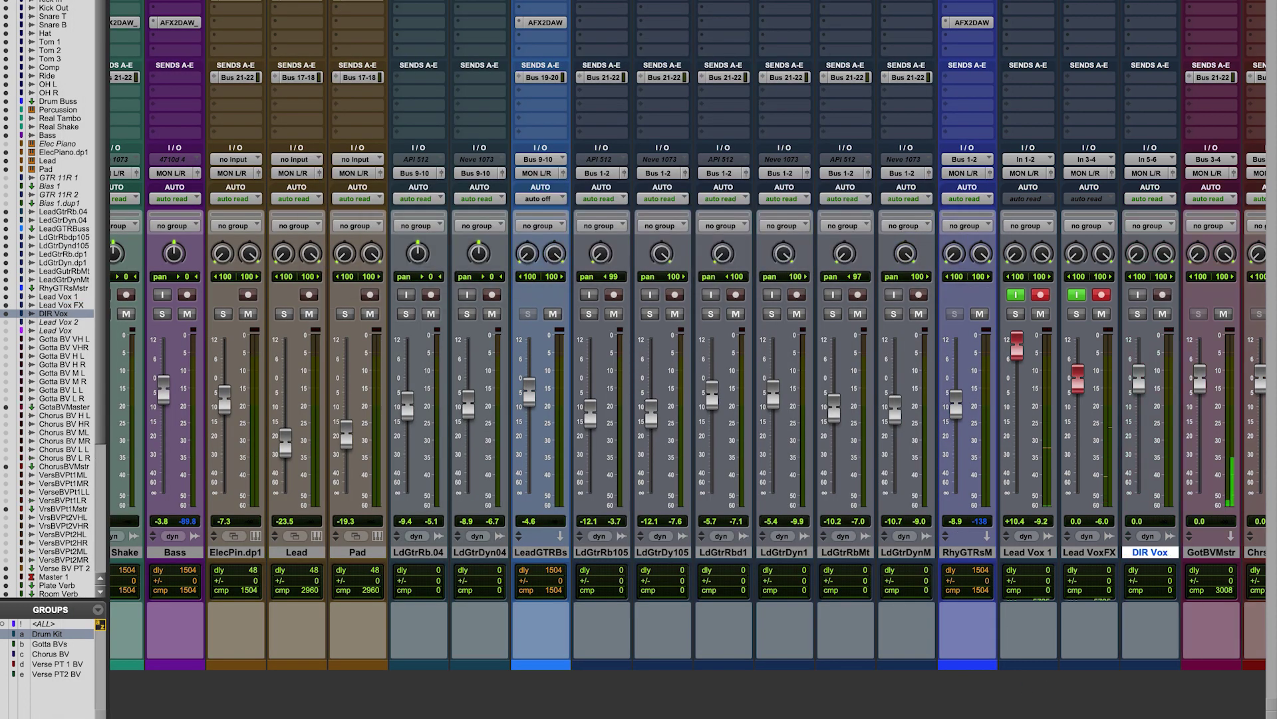
{"action": "left_click", "coordinate": [1162, 295]}
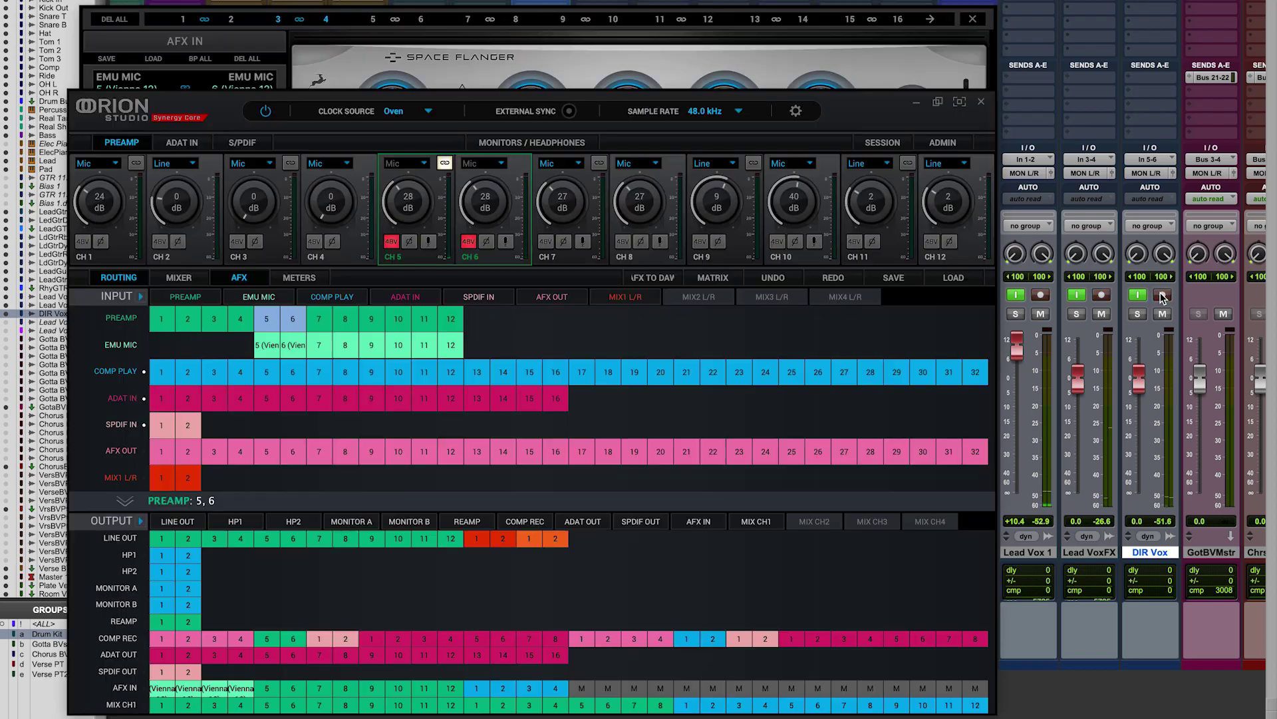